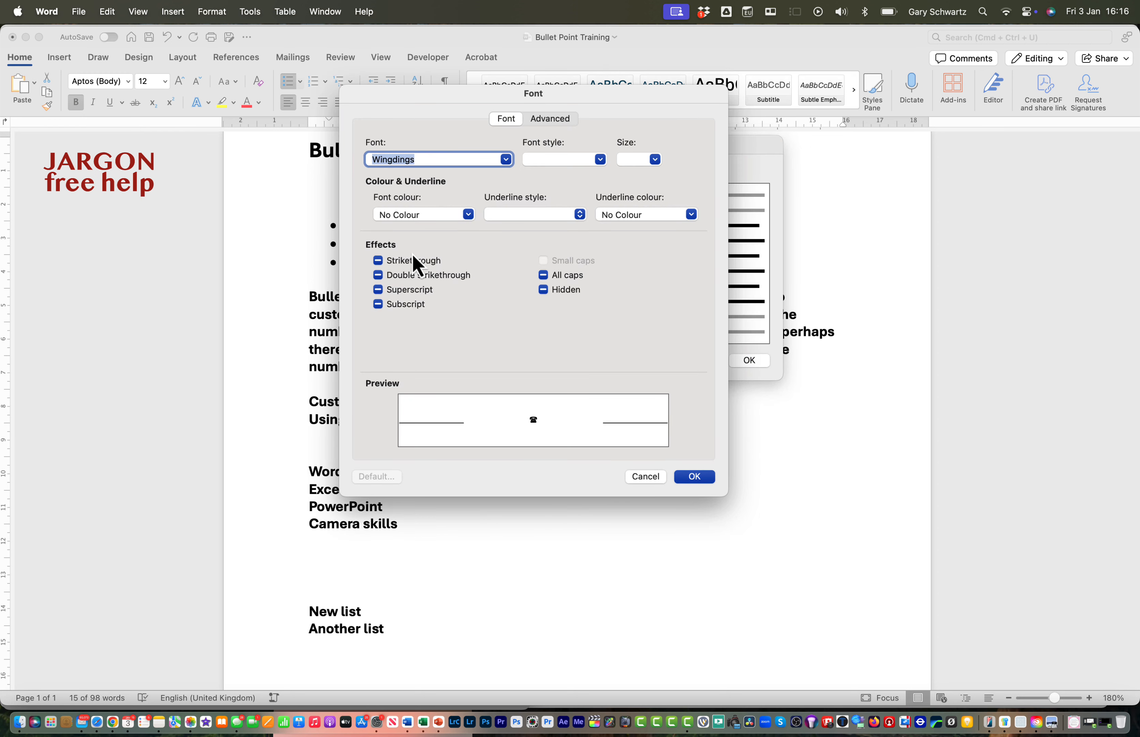
Set the telephone bullet character's font colour to standard red and apply the customised bullet to the three-item list
click(468, 215)
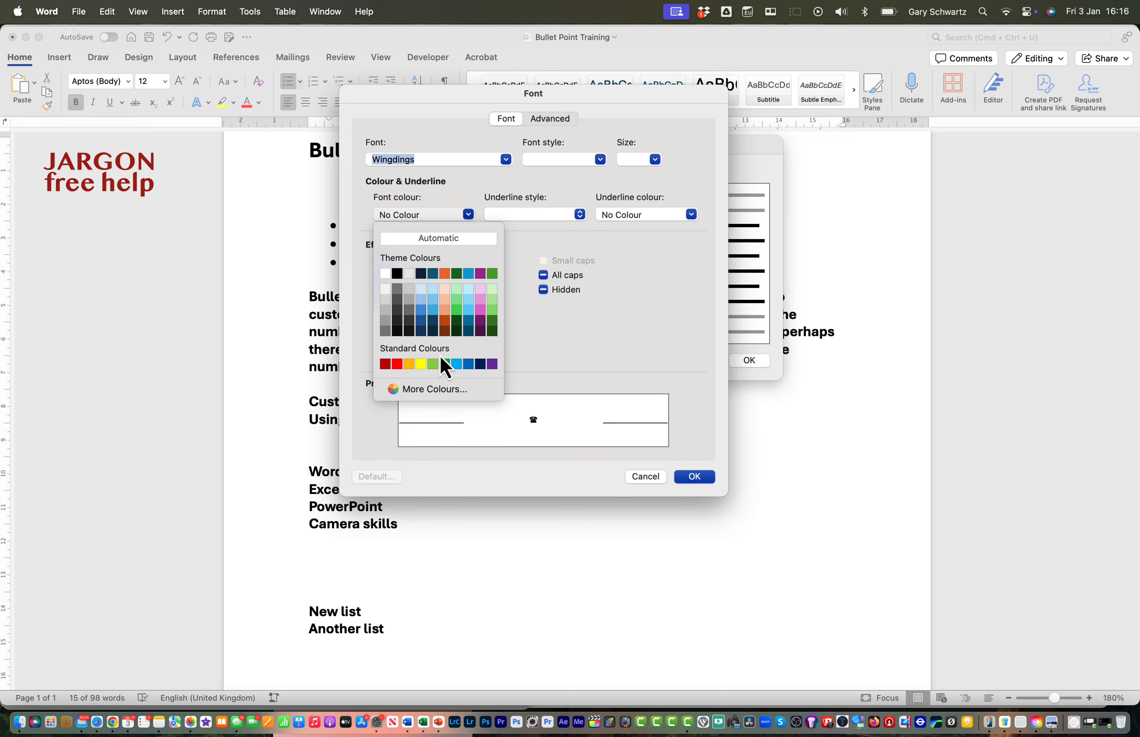
click(397, 364)
click(695, 476)
click(749, 360)
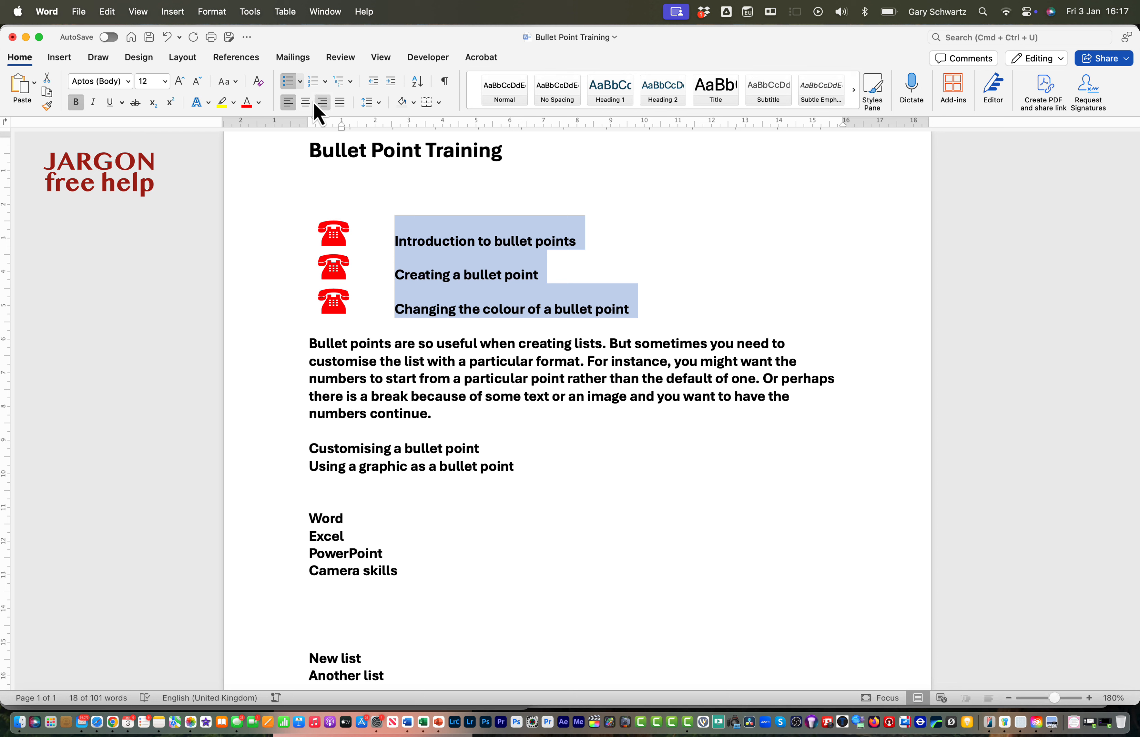
Set the telephone bullet's font size to 18 and apply the new bullet definition to the three-item list
click(300, 81)
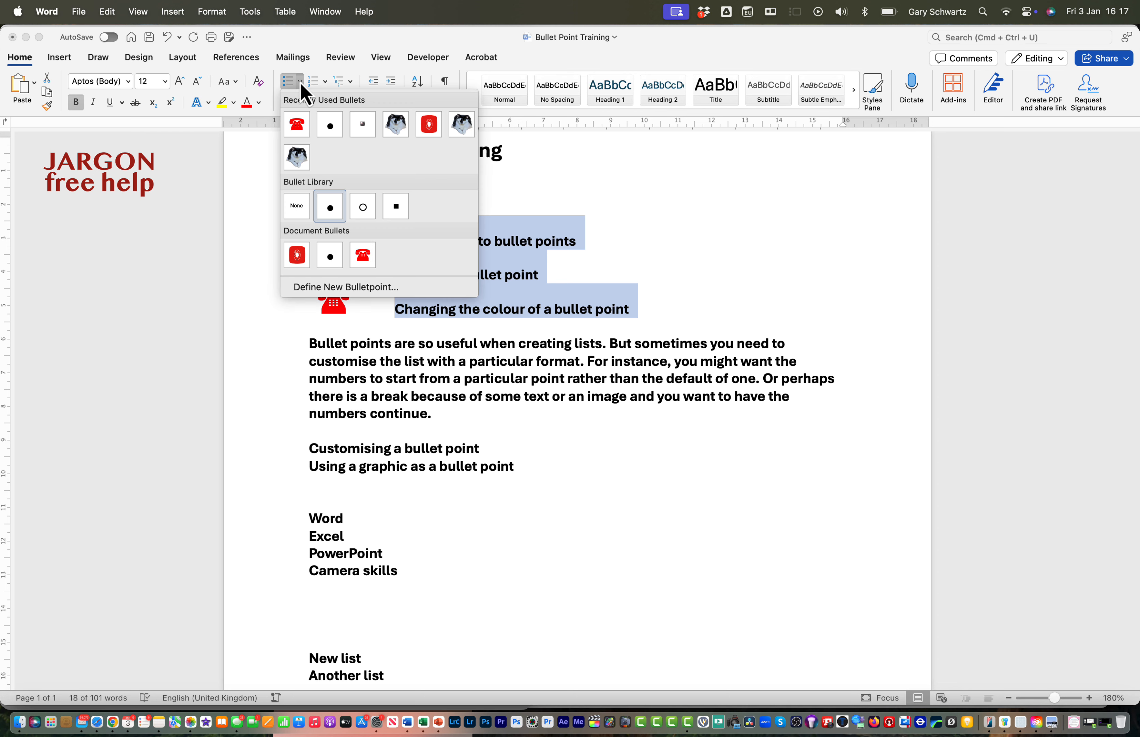
click(341, 287)
click(409, 251)
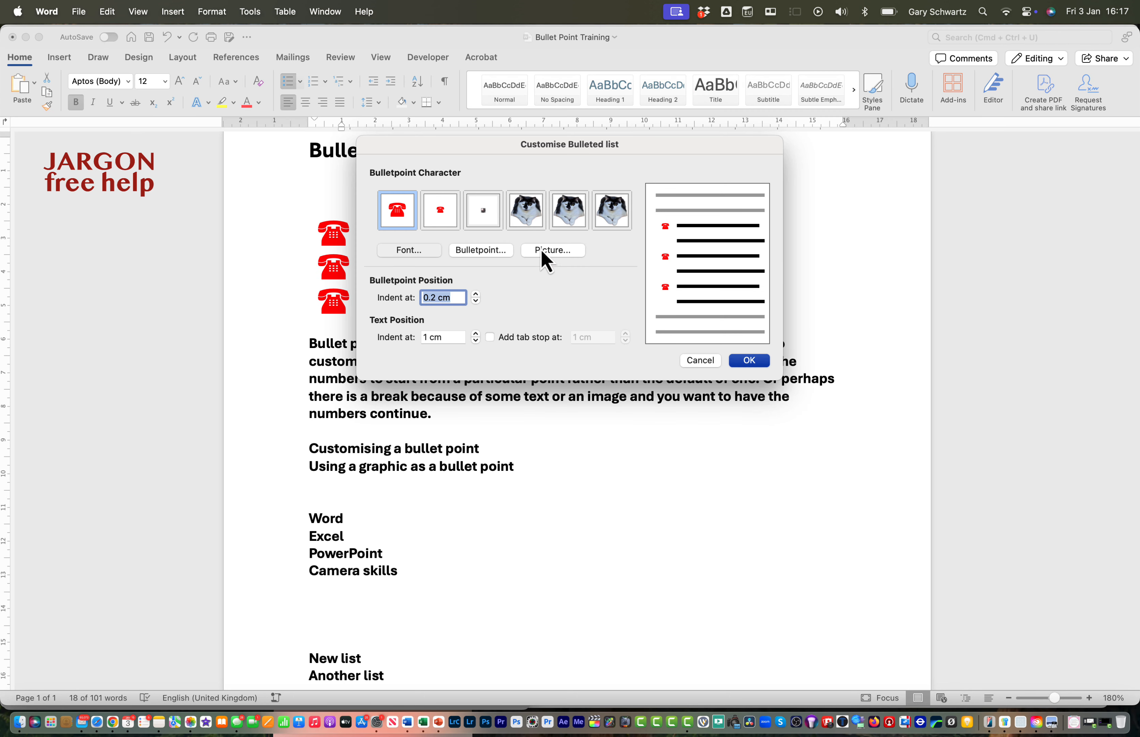
click(654, 160)
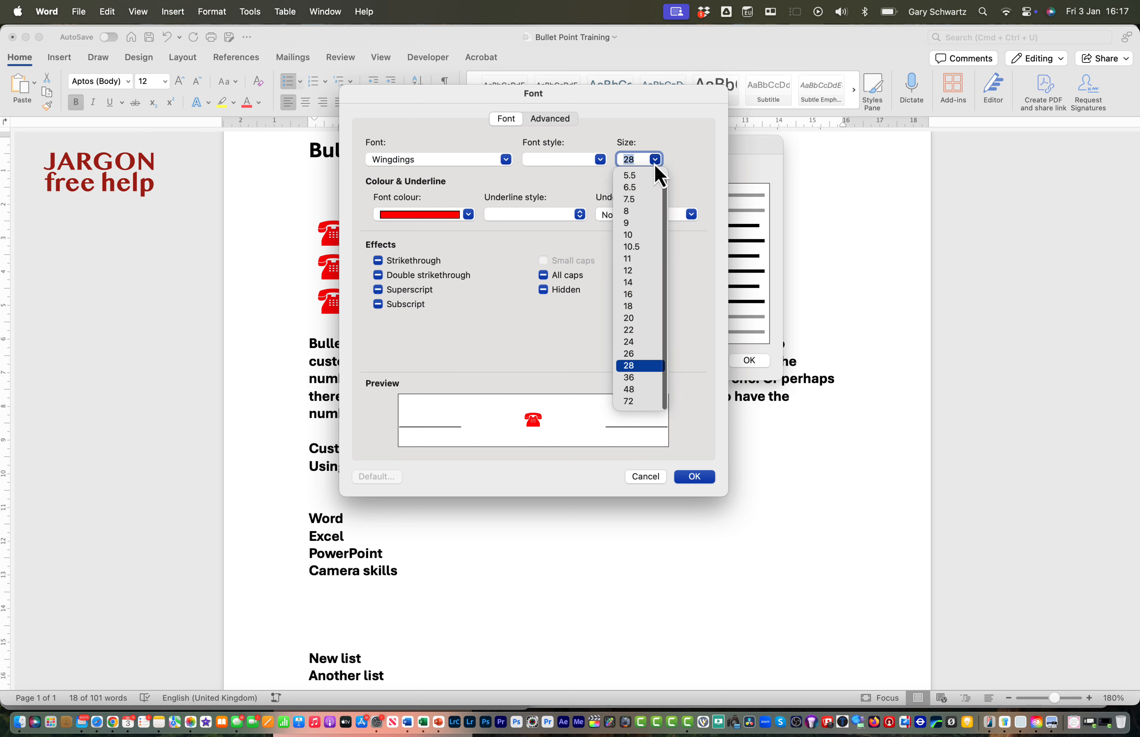
click(639, 307)
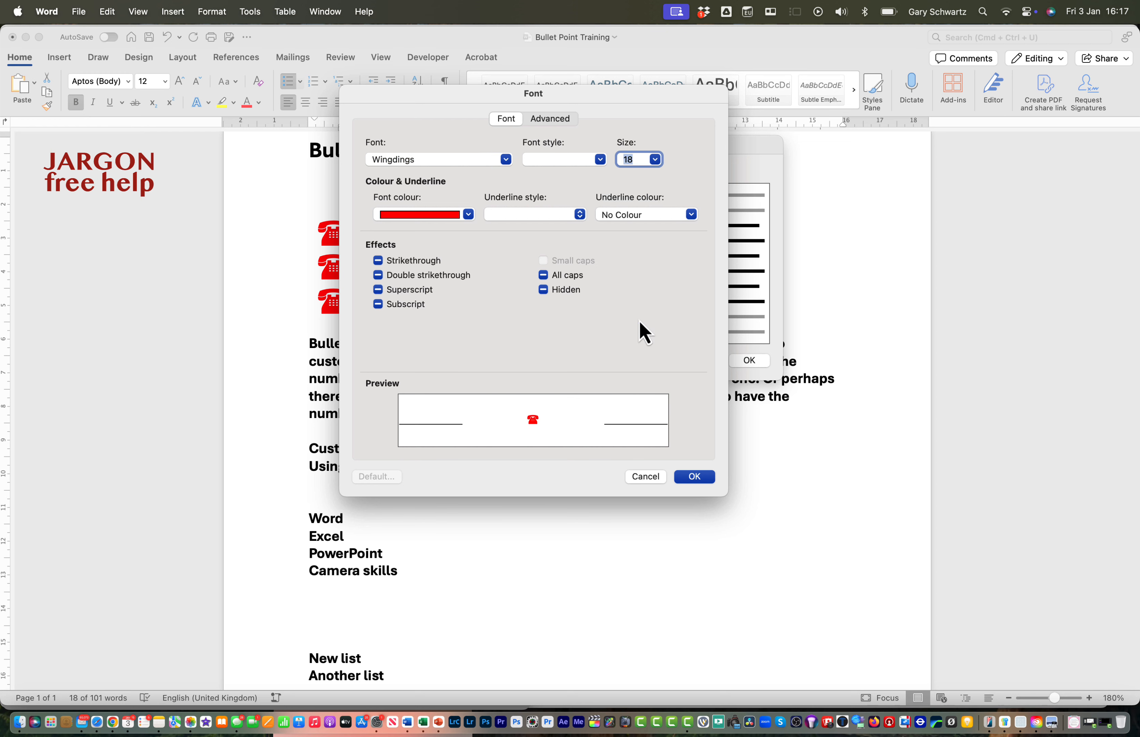
click(696, 477)
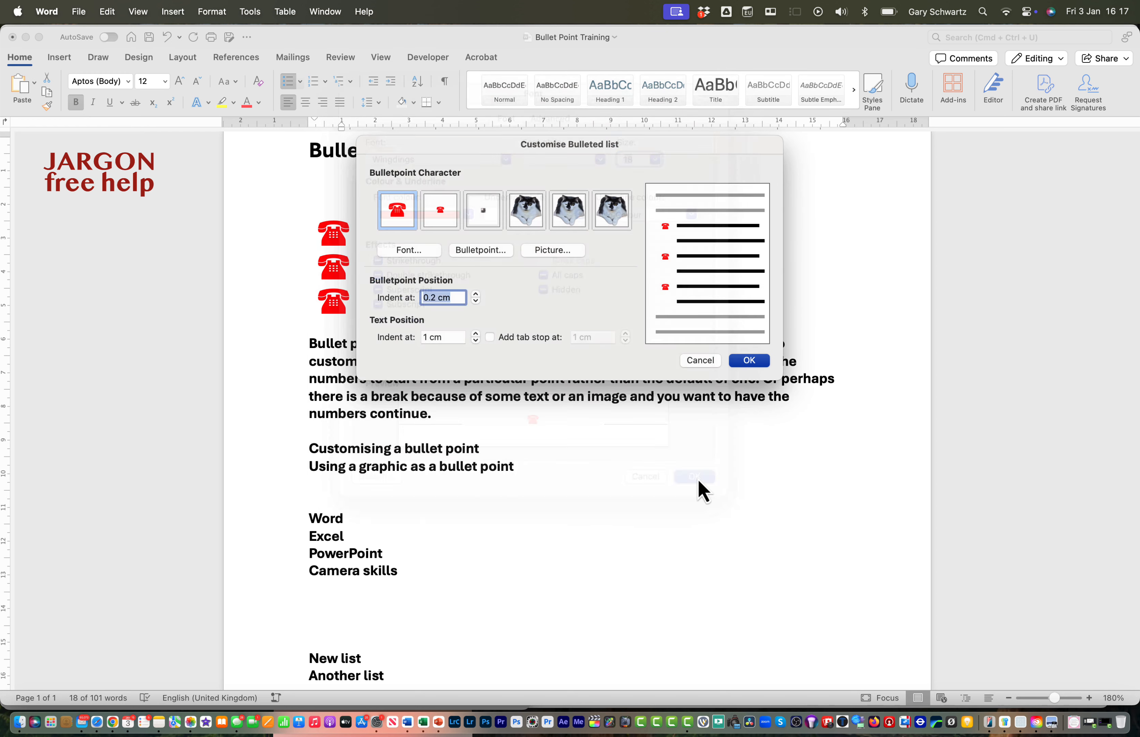
click(745, 364)
Define a new picture bullet from Red Swirl.gif in the Bullets folder and apply it to the three-item list
shift+click(544, 276)
click(299, 81)
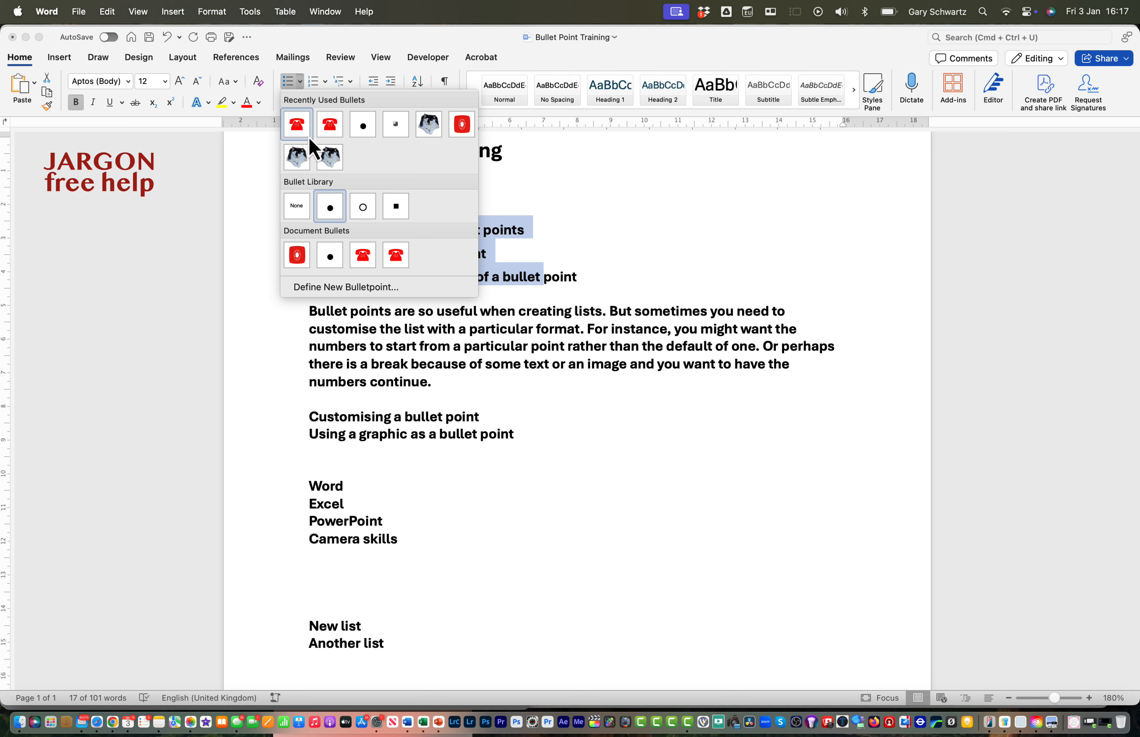
click(338, 287)
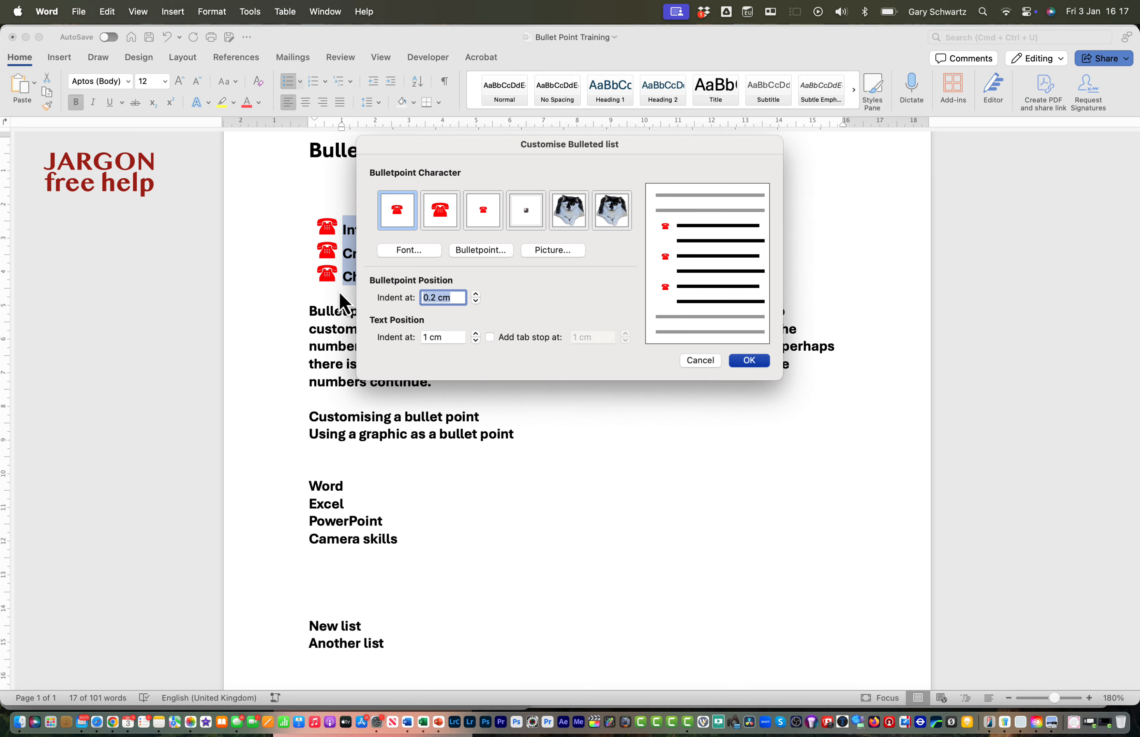
click(561, 253)
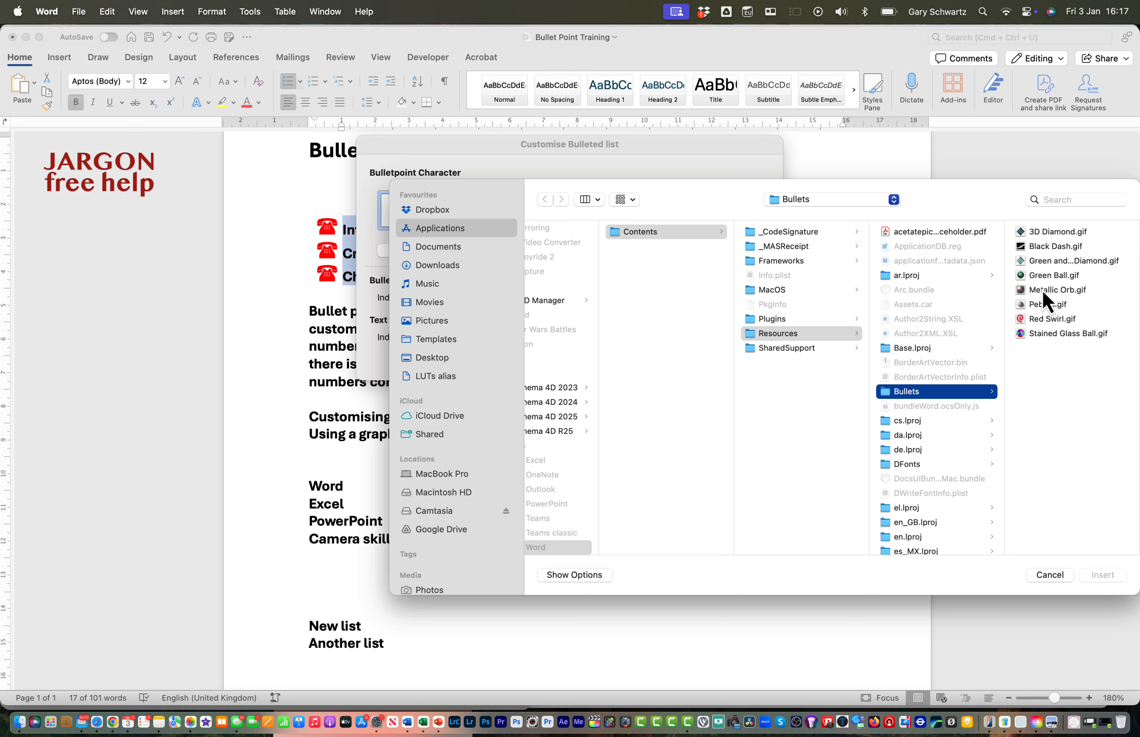
click(1034, 320)
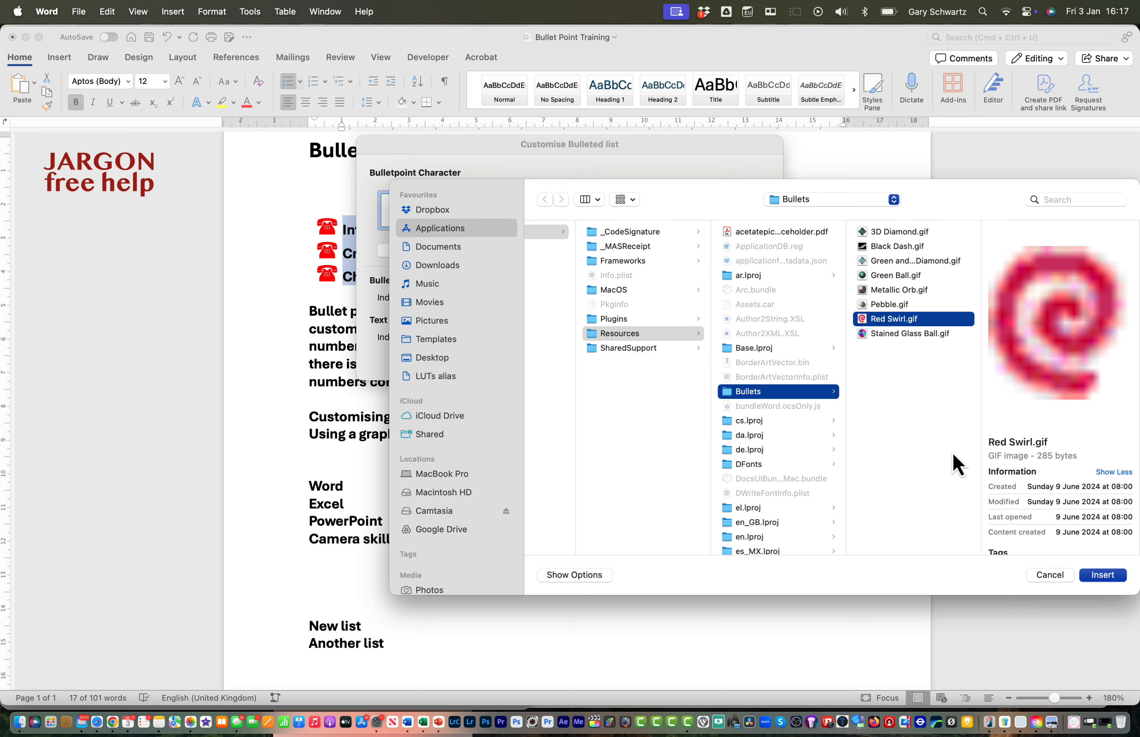
click(1101, 577)
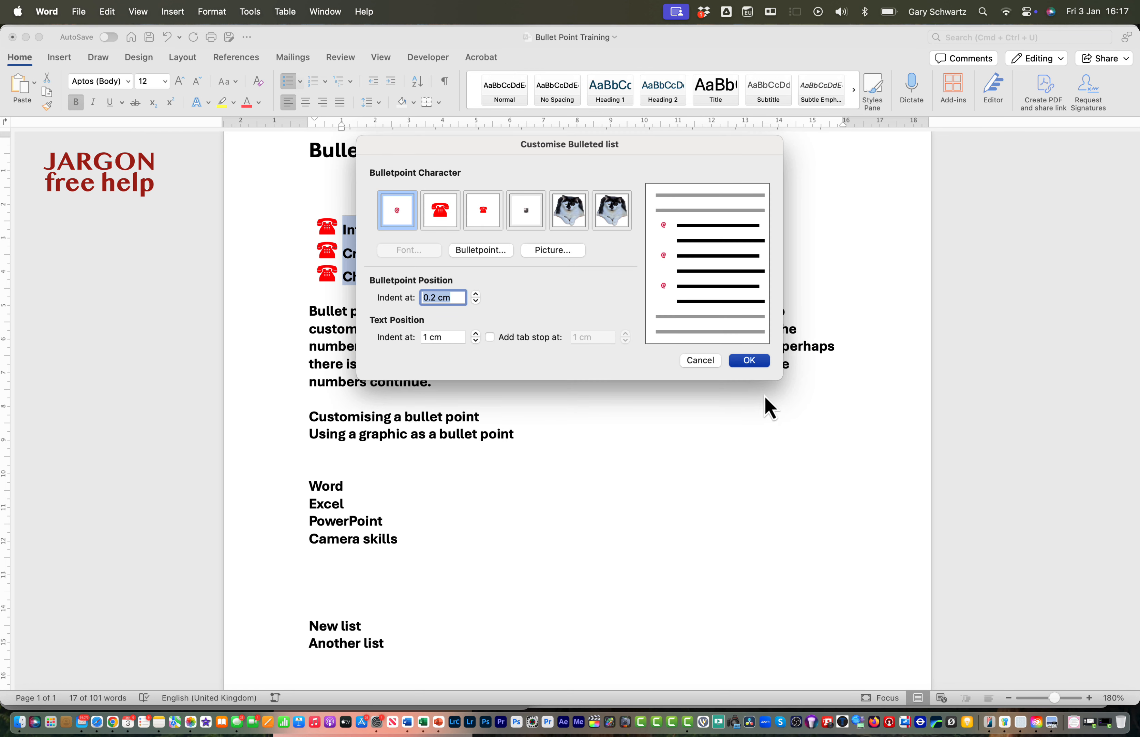
click(750, 360)
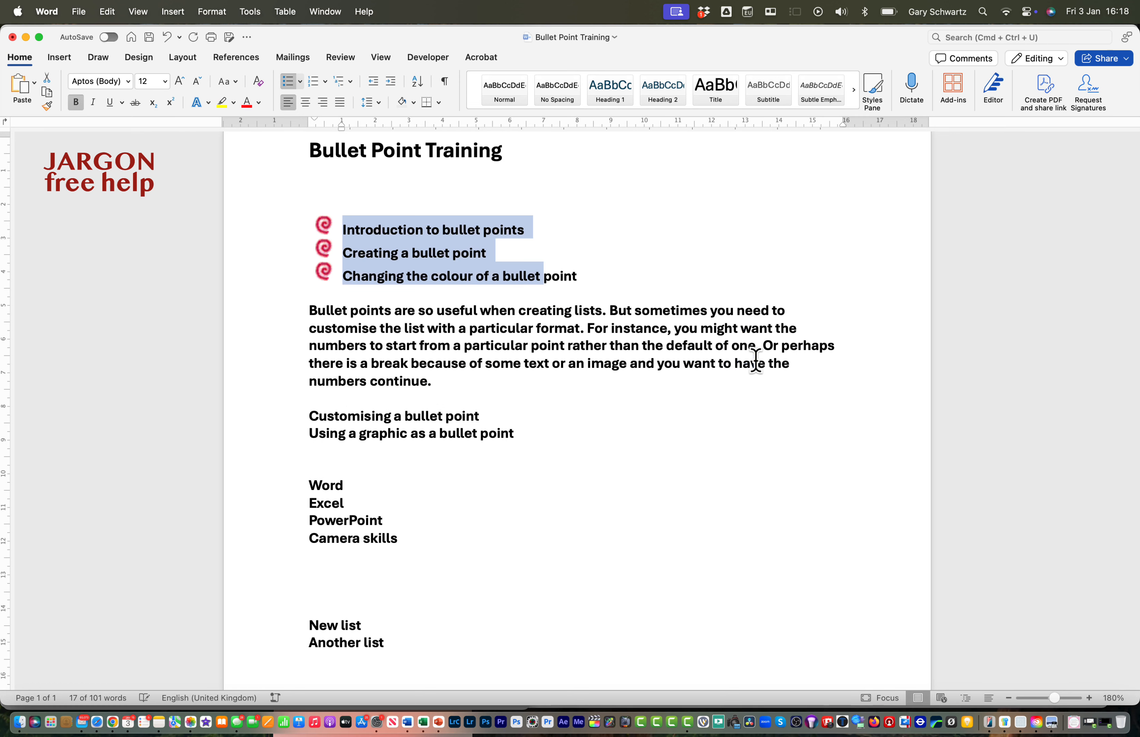
Replace the three list items' bullets with the picture GS_icons_tower-02 copy.png from the recent Images folder
click(433, 232)
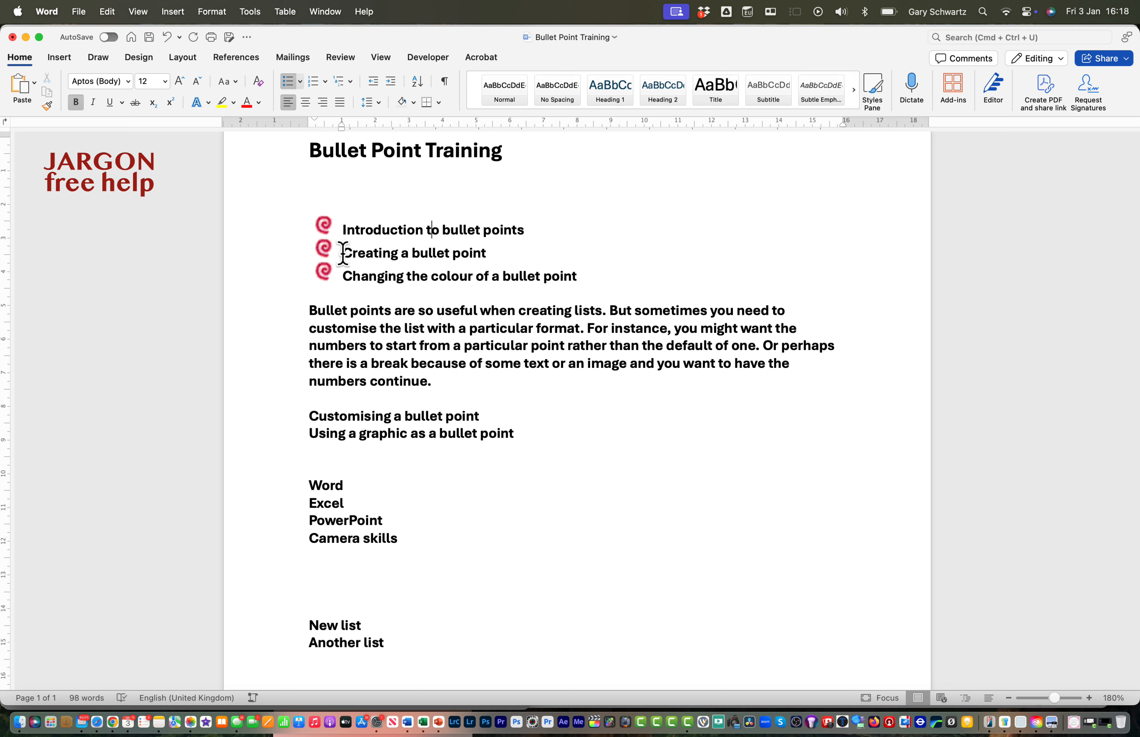
drag(341, 227, 624, 276)
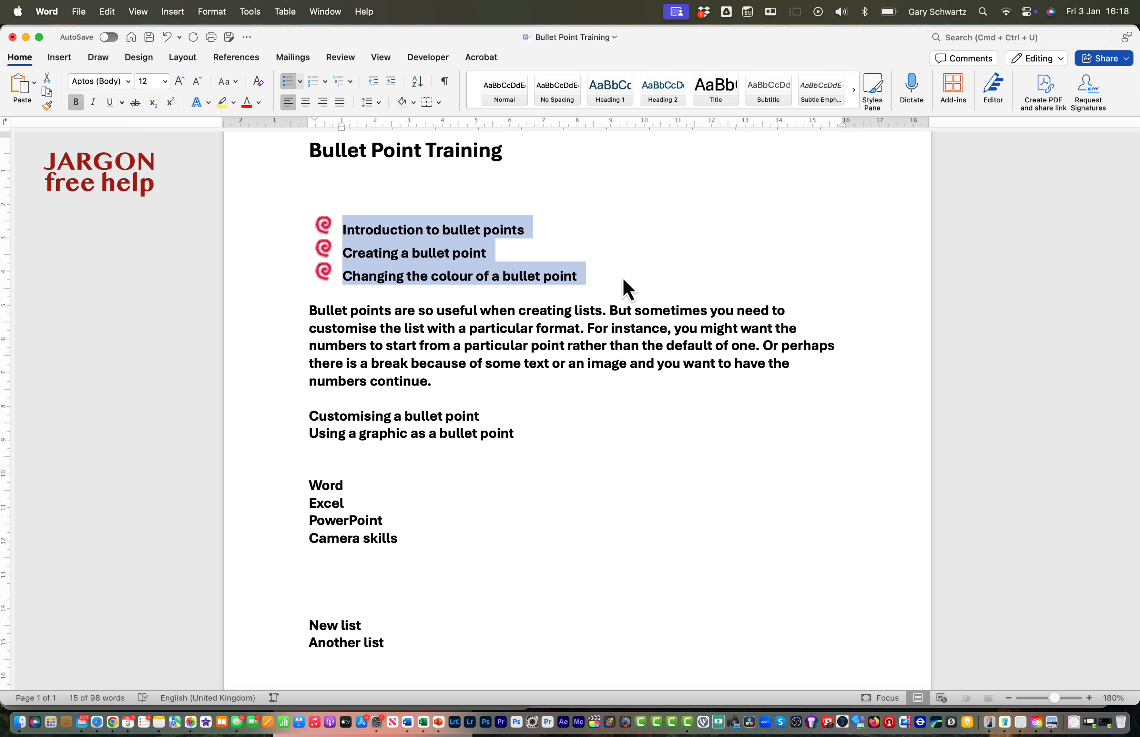
click(301, 83)
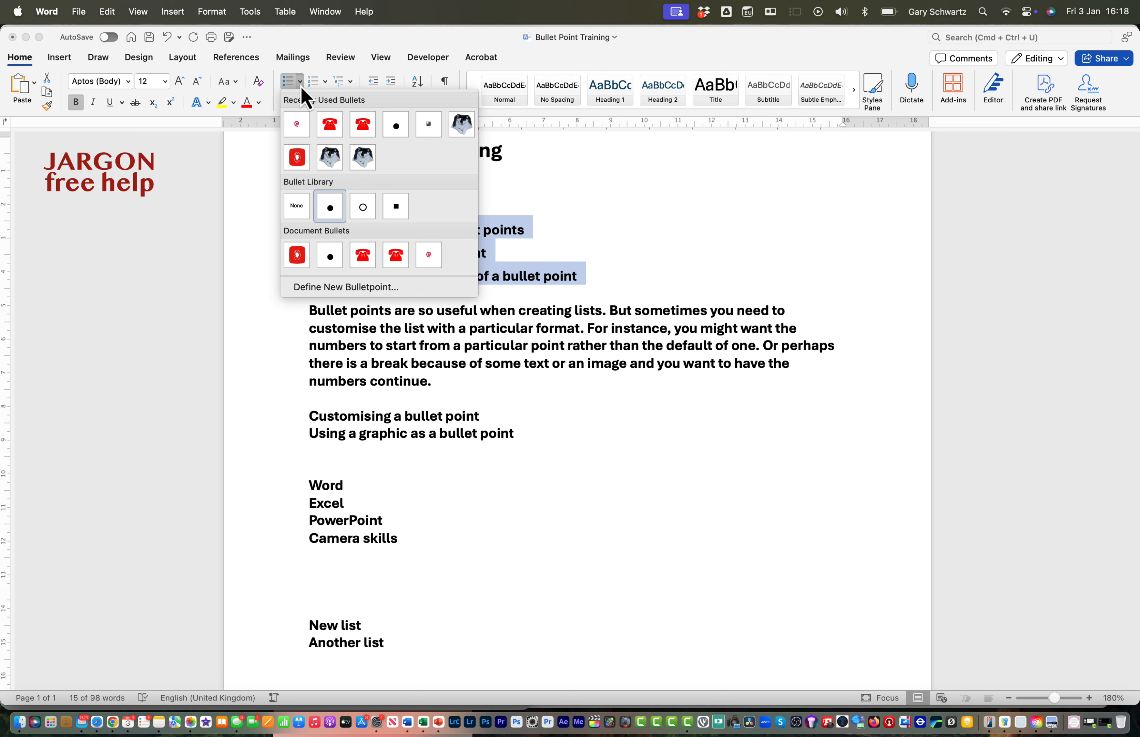
click(368, 288)
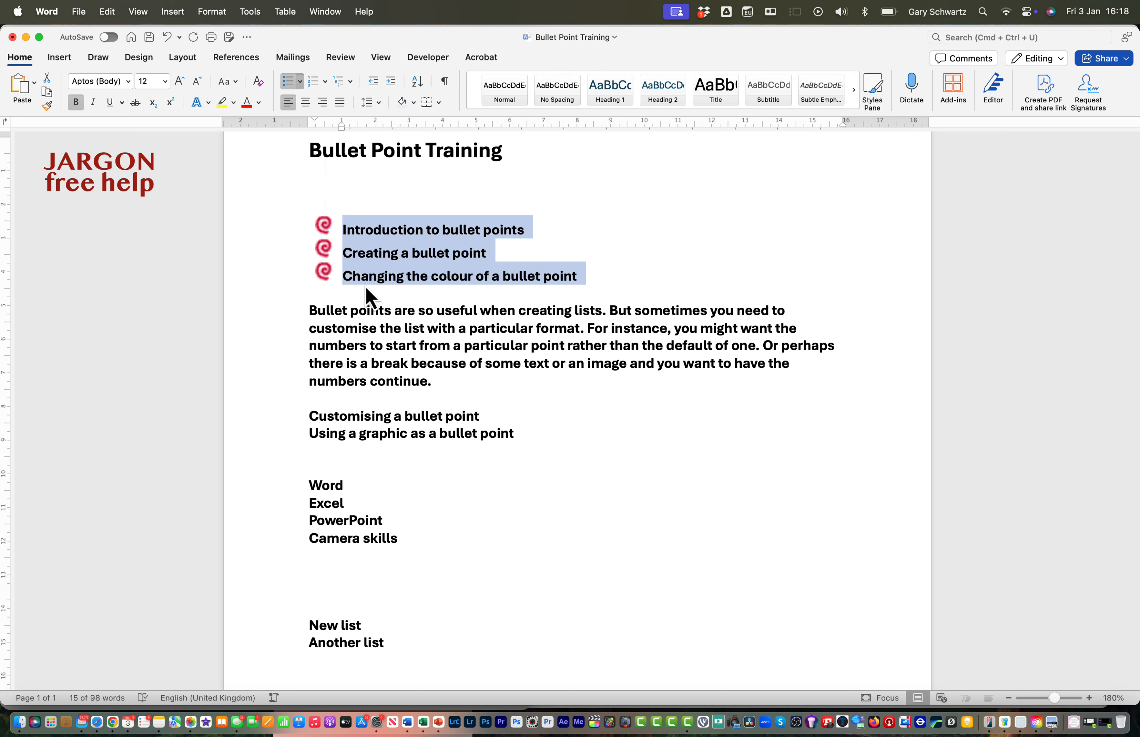
click(554, 251)
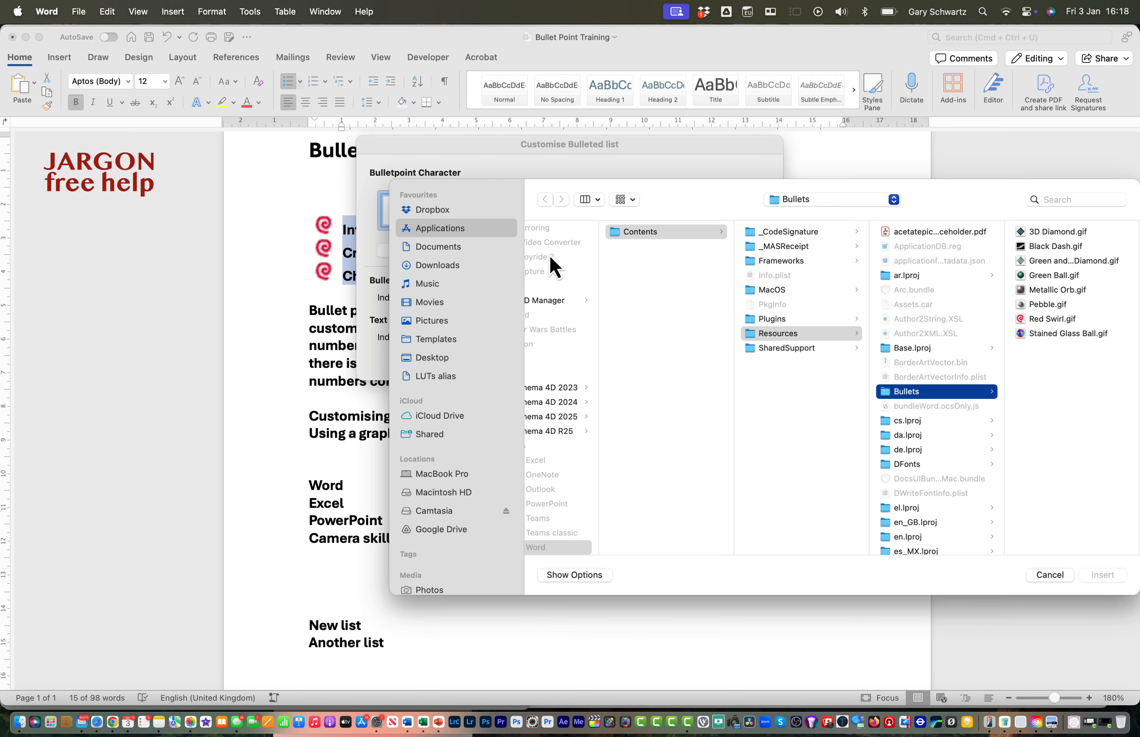
click(833, 200)
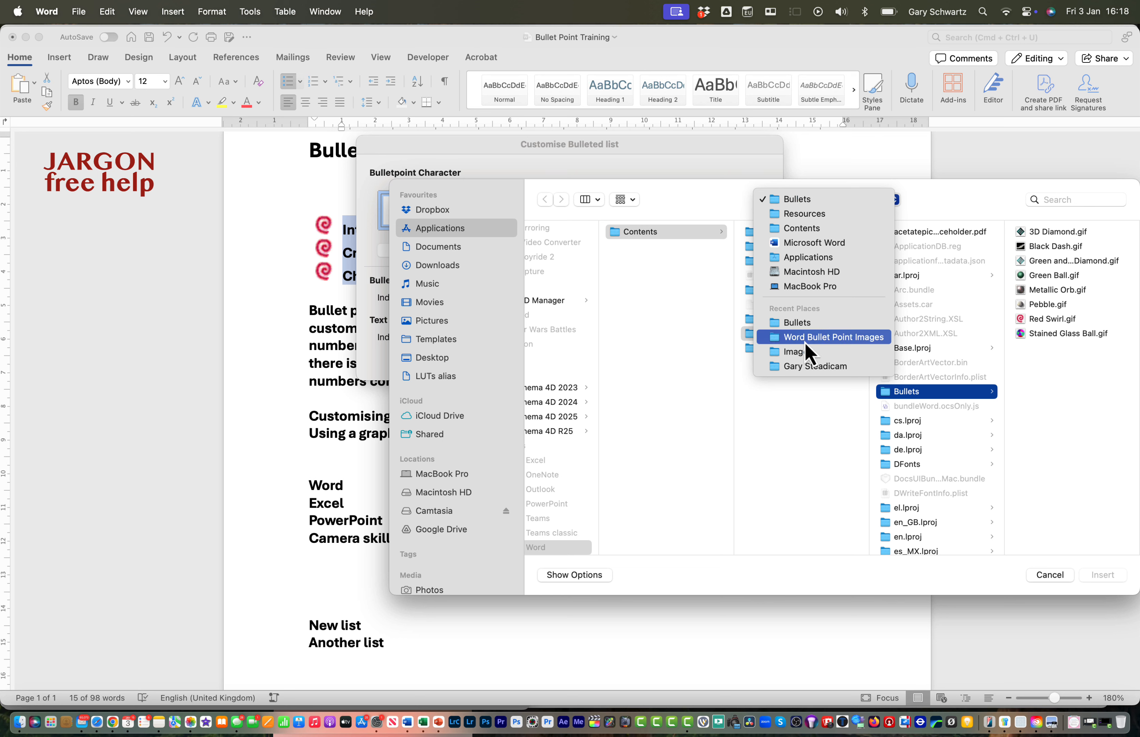
click(810, 352)
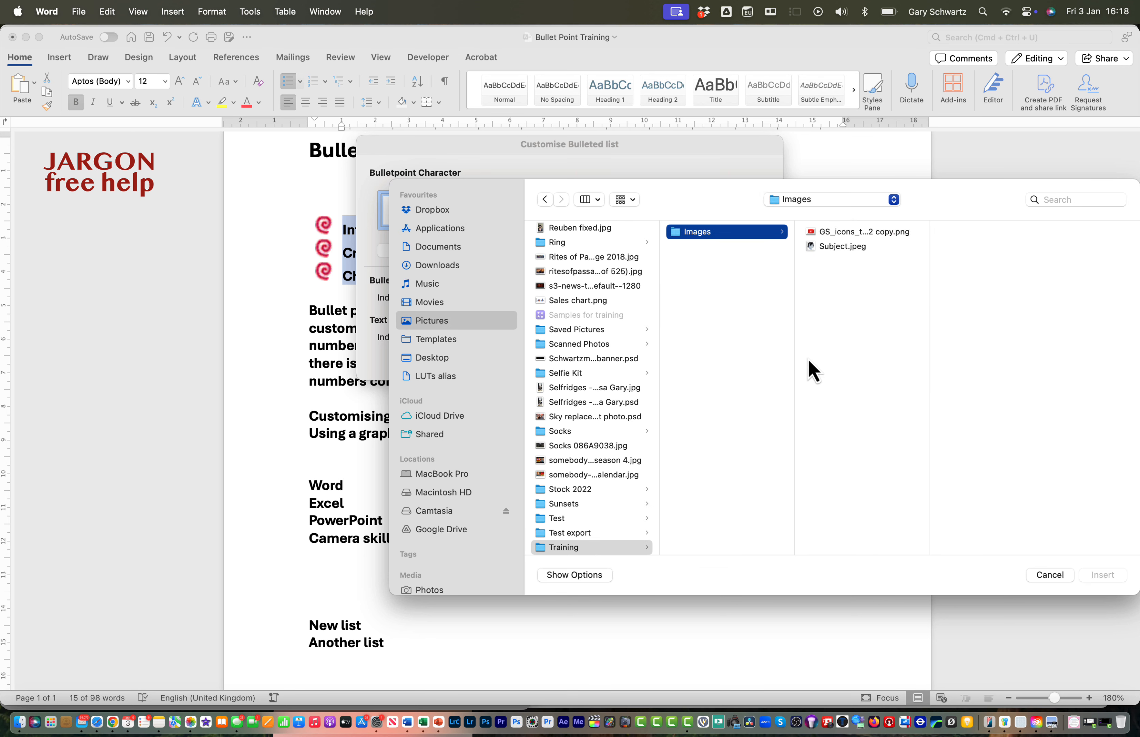
click(832, 234)
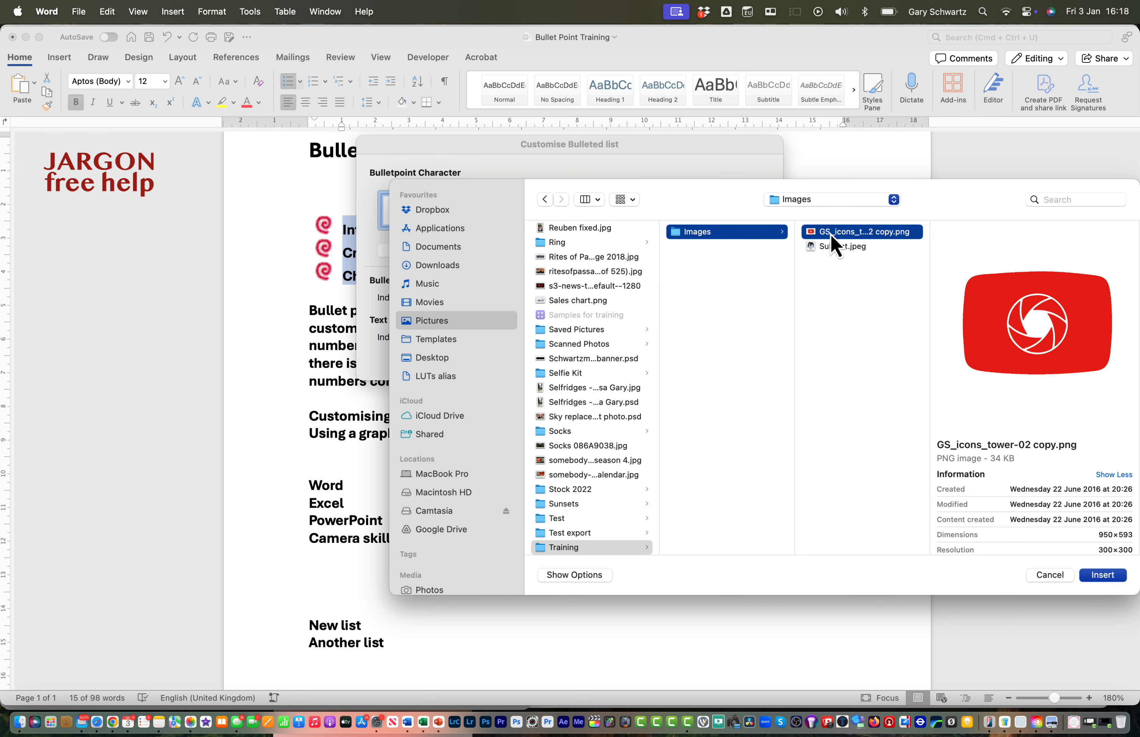
click(1102, 575)
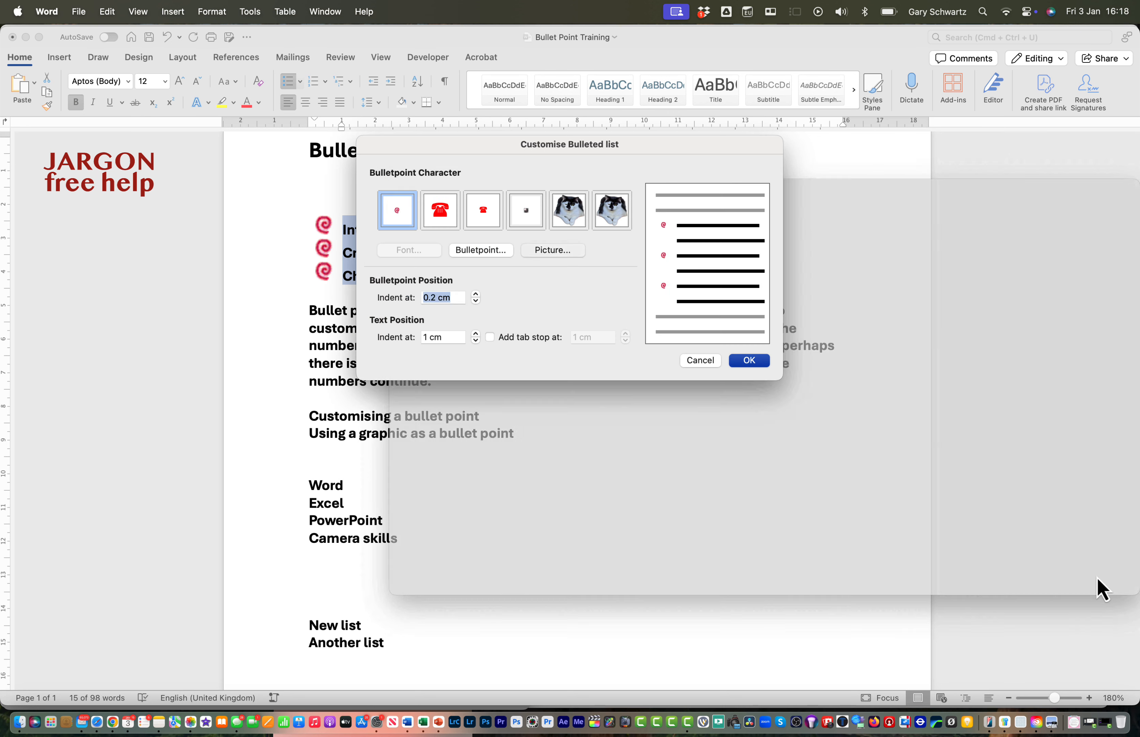
click(761, 363)
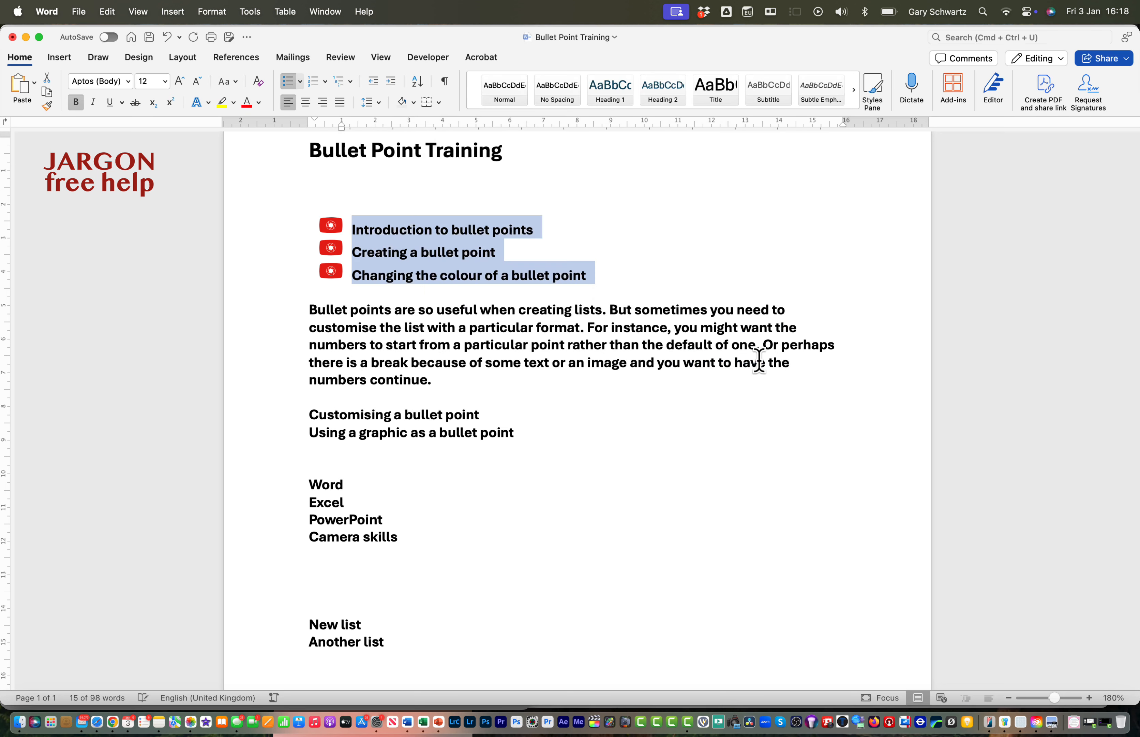
Enlarge the three list items' text to 14 pt and add an empty bullet line after the last item
key(super+shift+period)
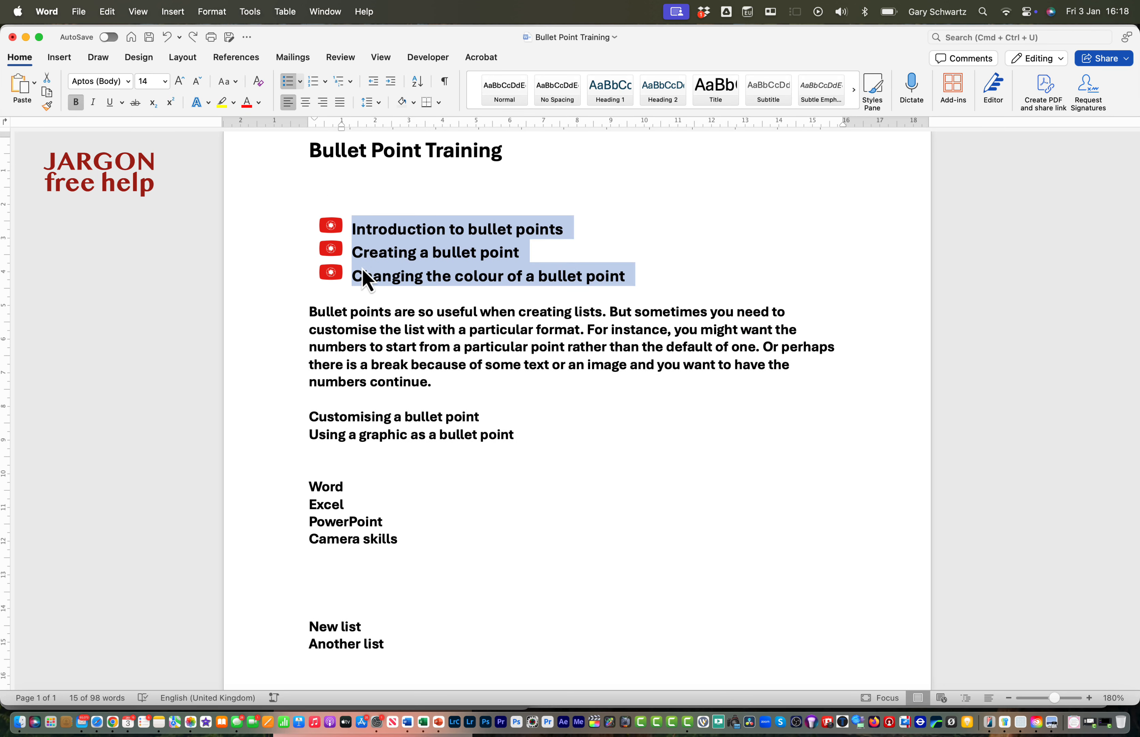
click(379, 270)
click(647, 279)
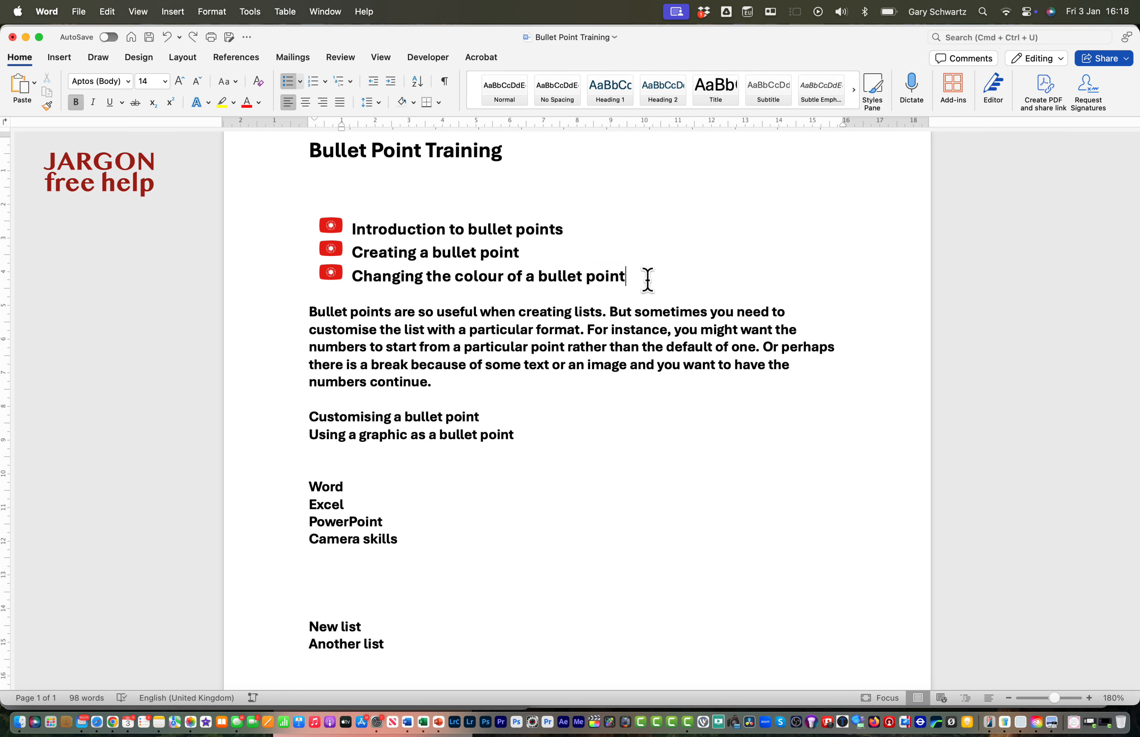
key(Return)
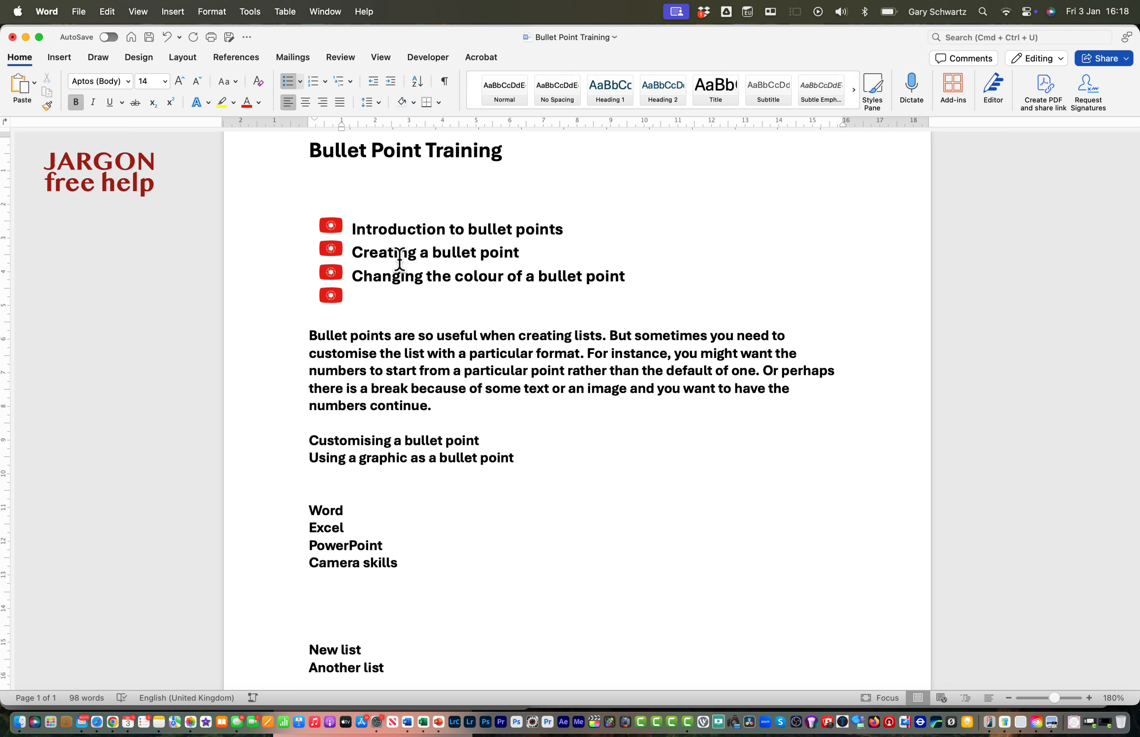
Give only the "Creating a bullet point" item a picture bullet made from Subject.jpeg in the Images folder
click(352, 250)
drag(353, 253, 562, 252)
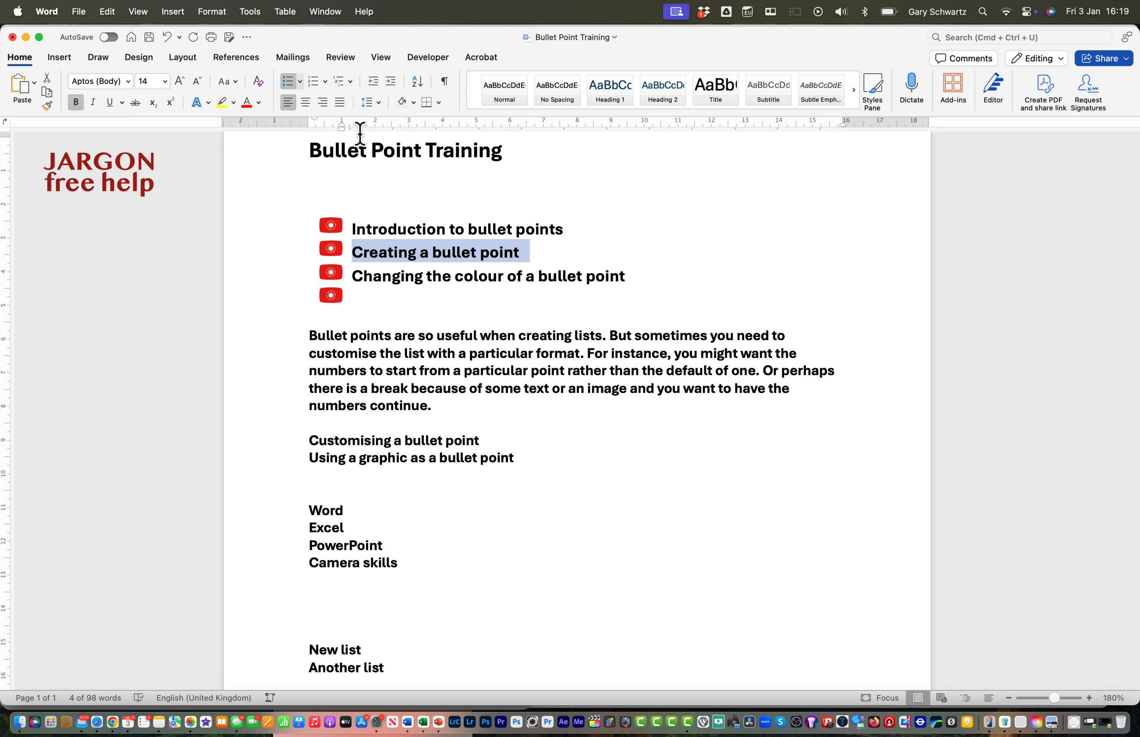
click(300, 82)
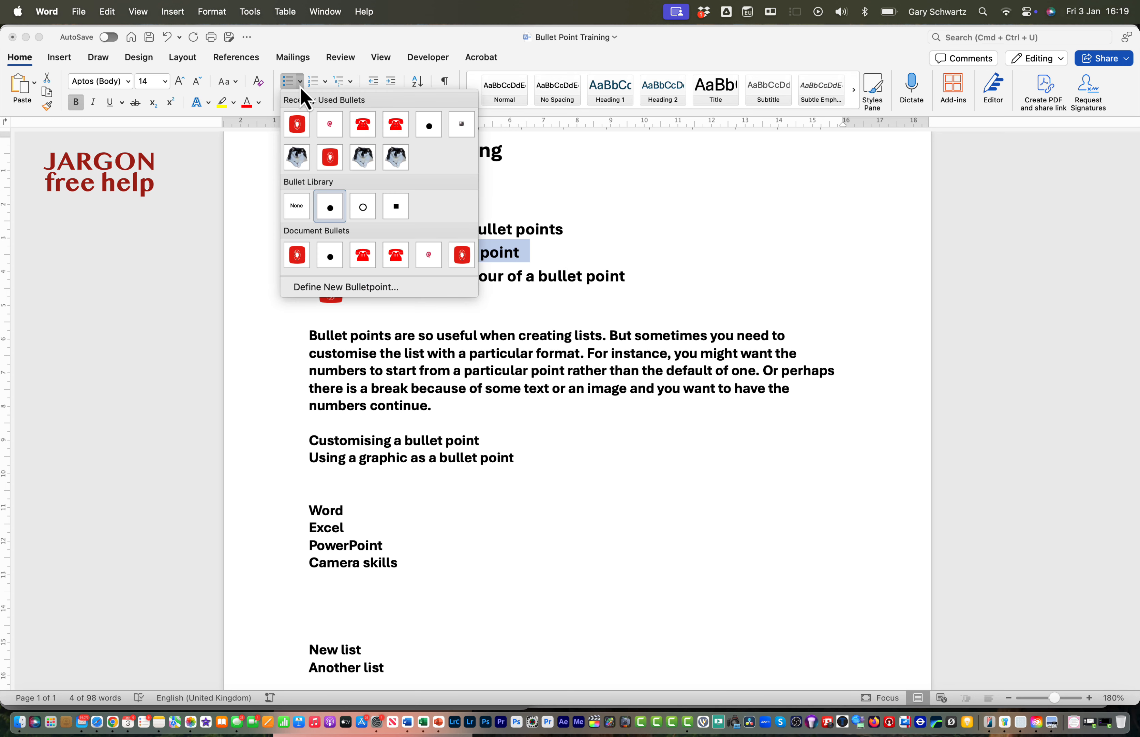
click(352, 287)
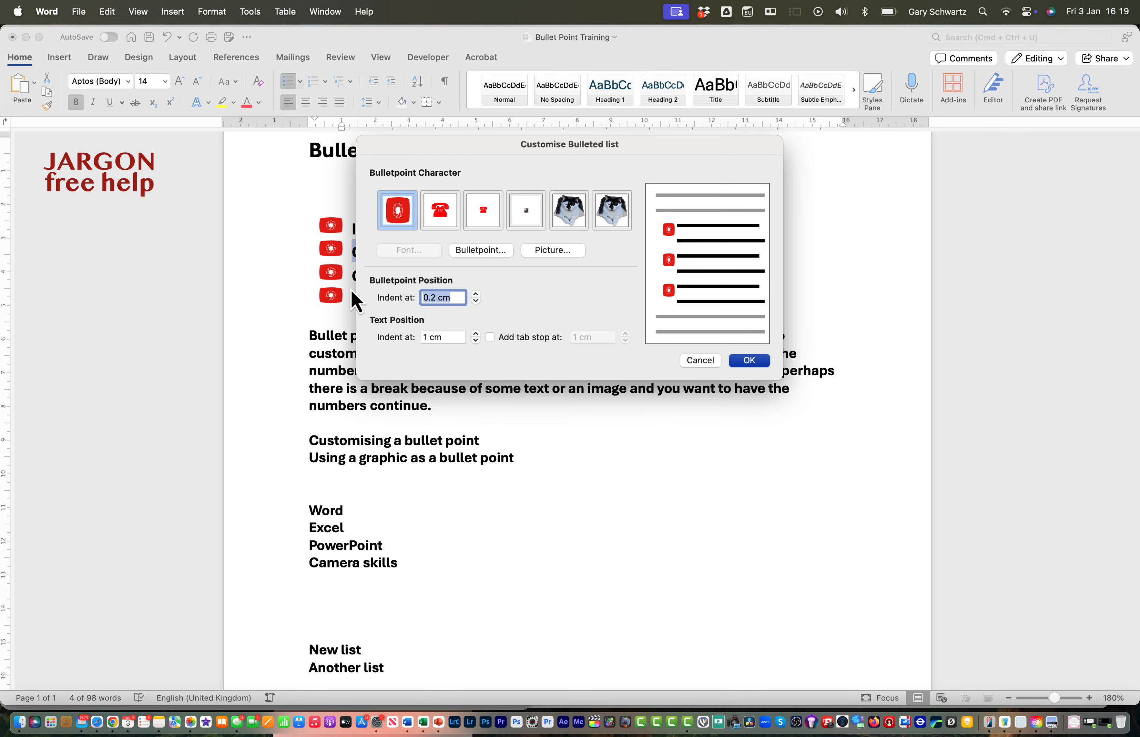
click(552, 250)
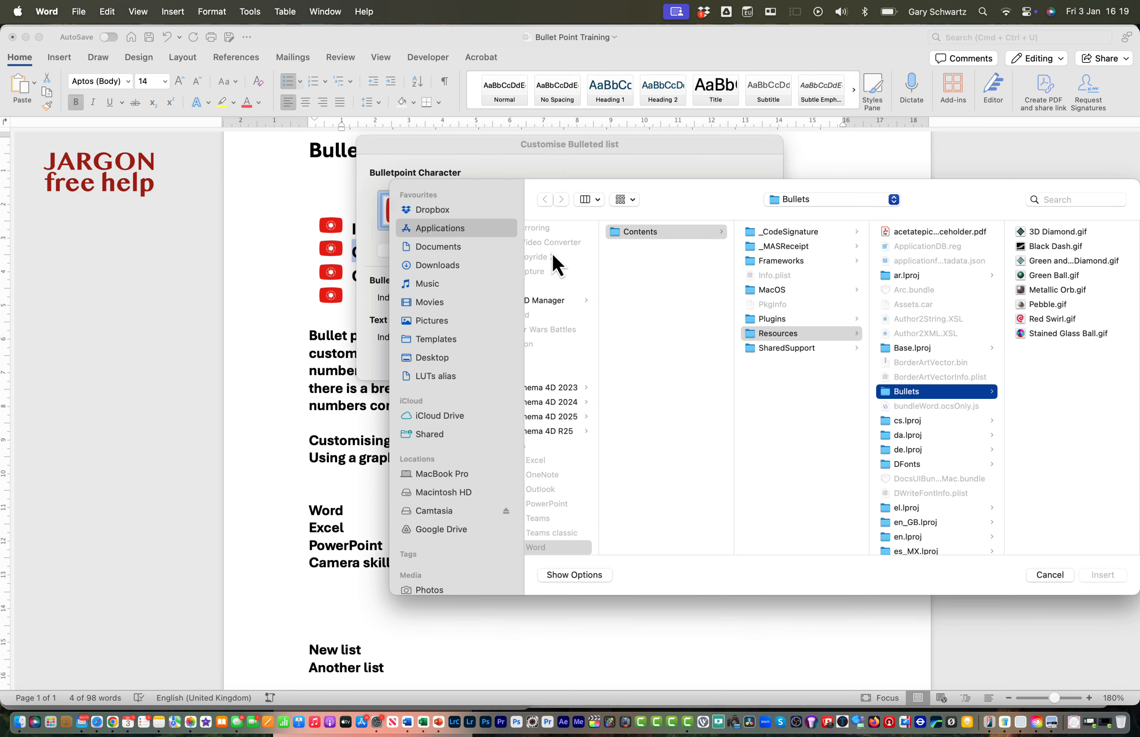
click(824, 199)
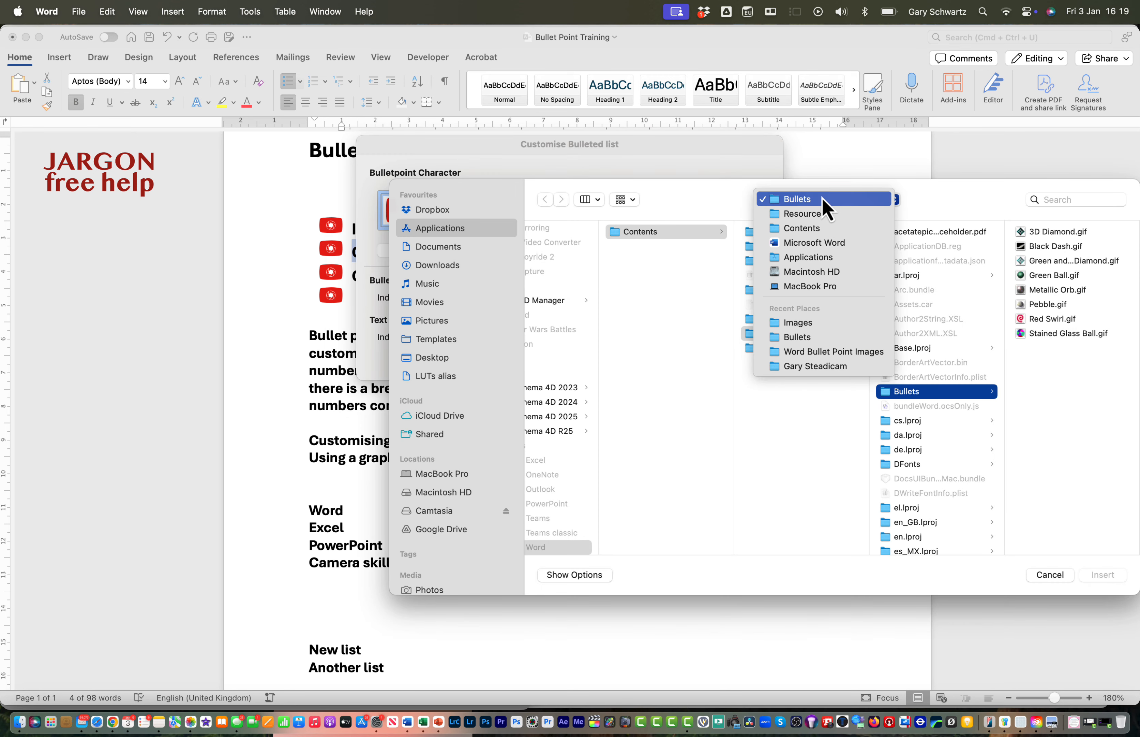
click(800, 323)
click(852, 247)
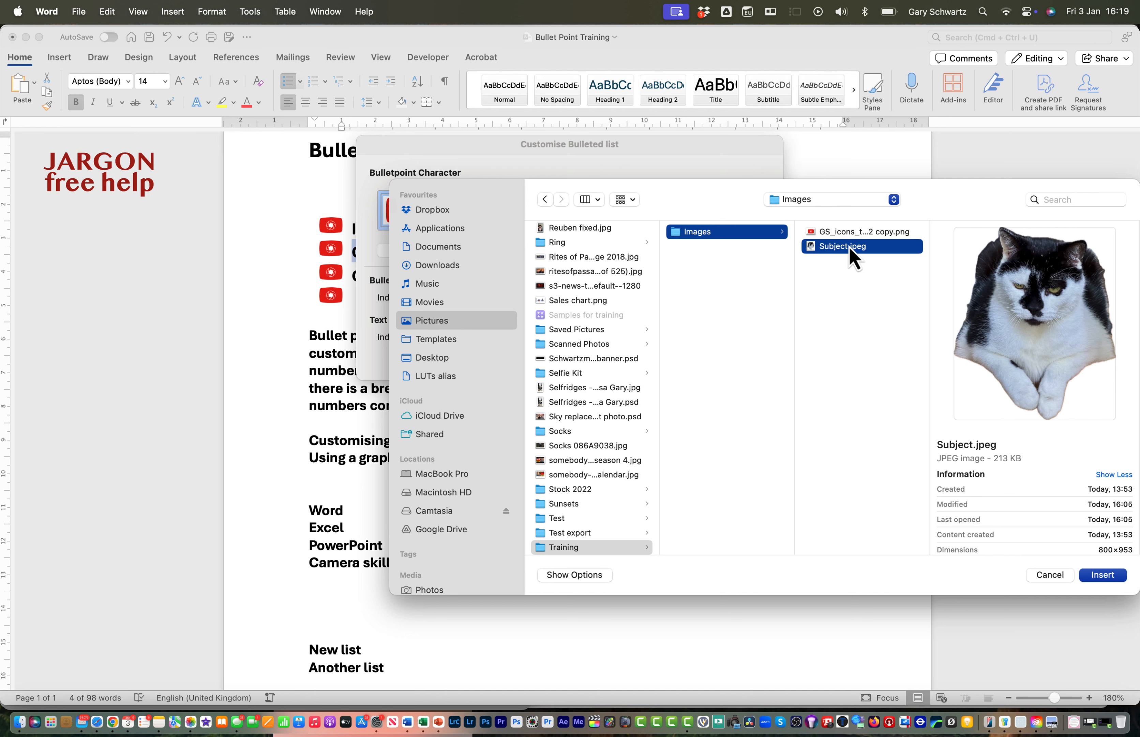
click(1106, 578)
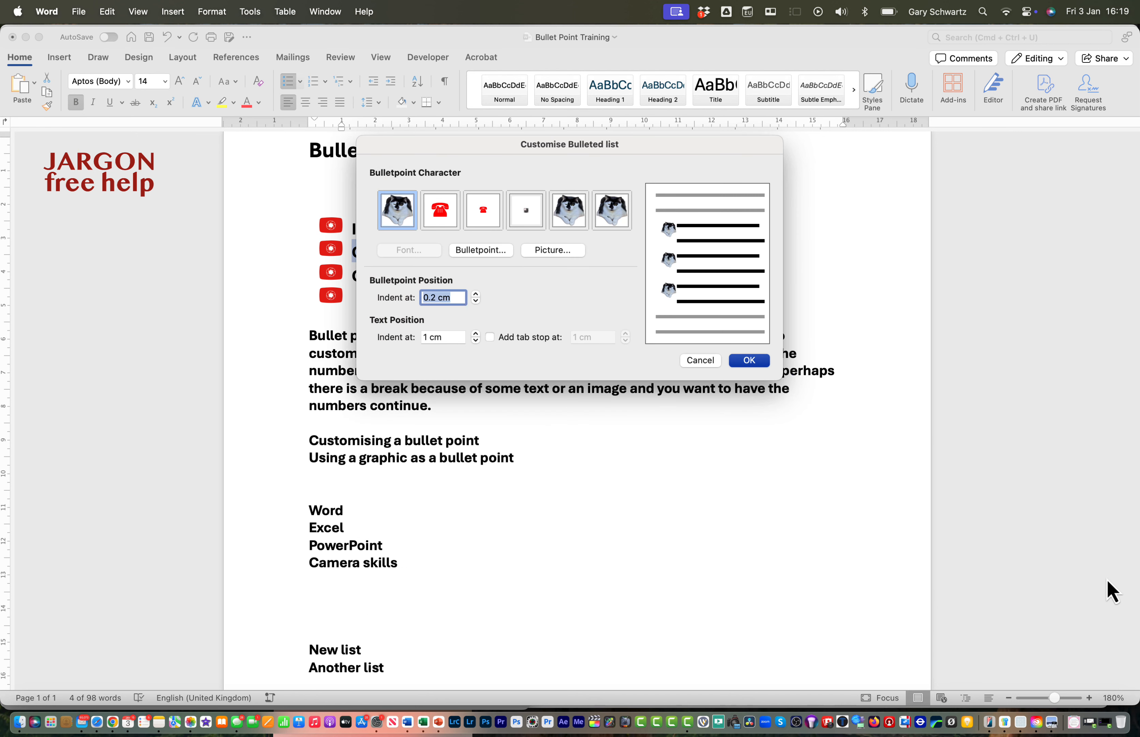
click(751, 364)
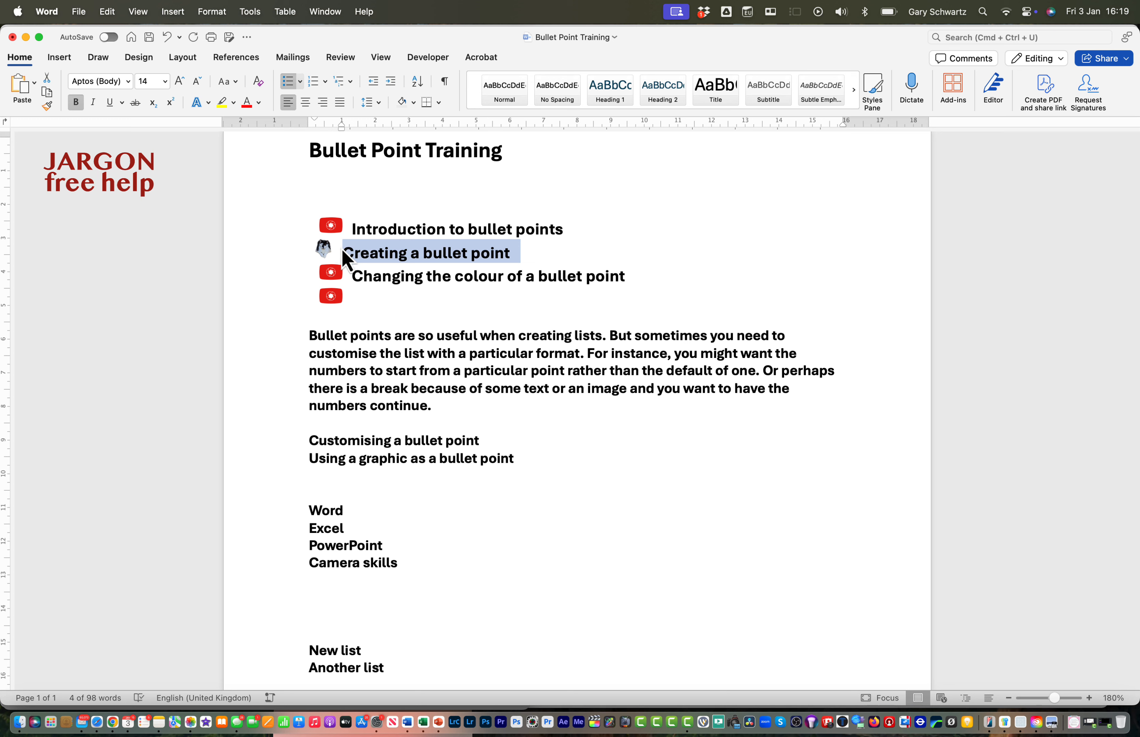
click(343, 254)
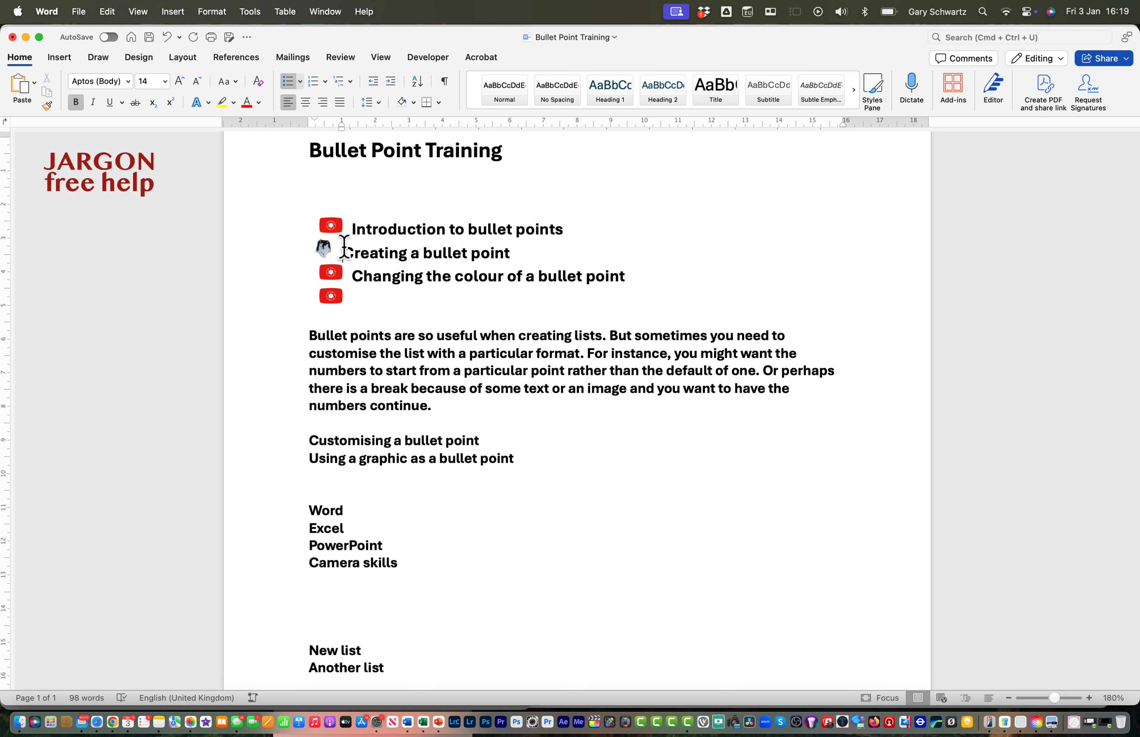
drag(340, 252, 544, 254)
click(300, 82)
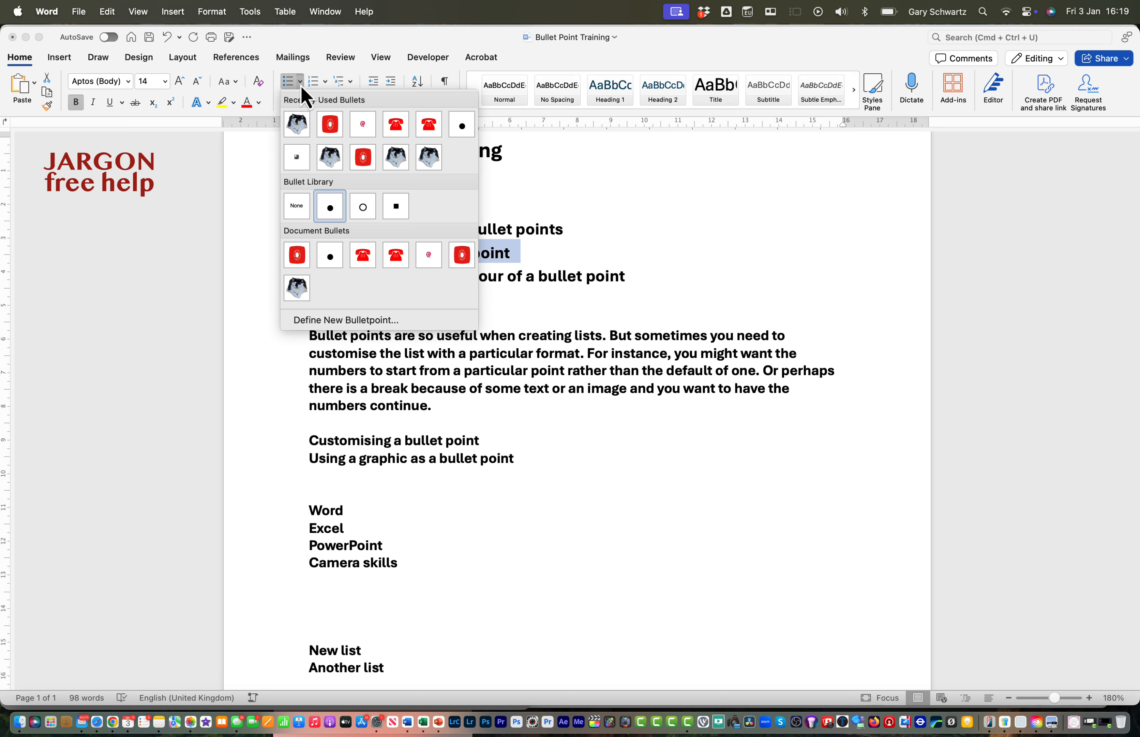
click(338, 320)
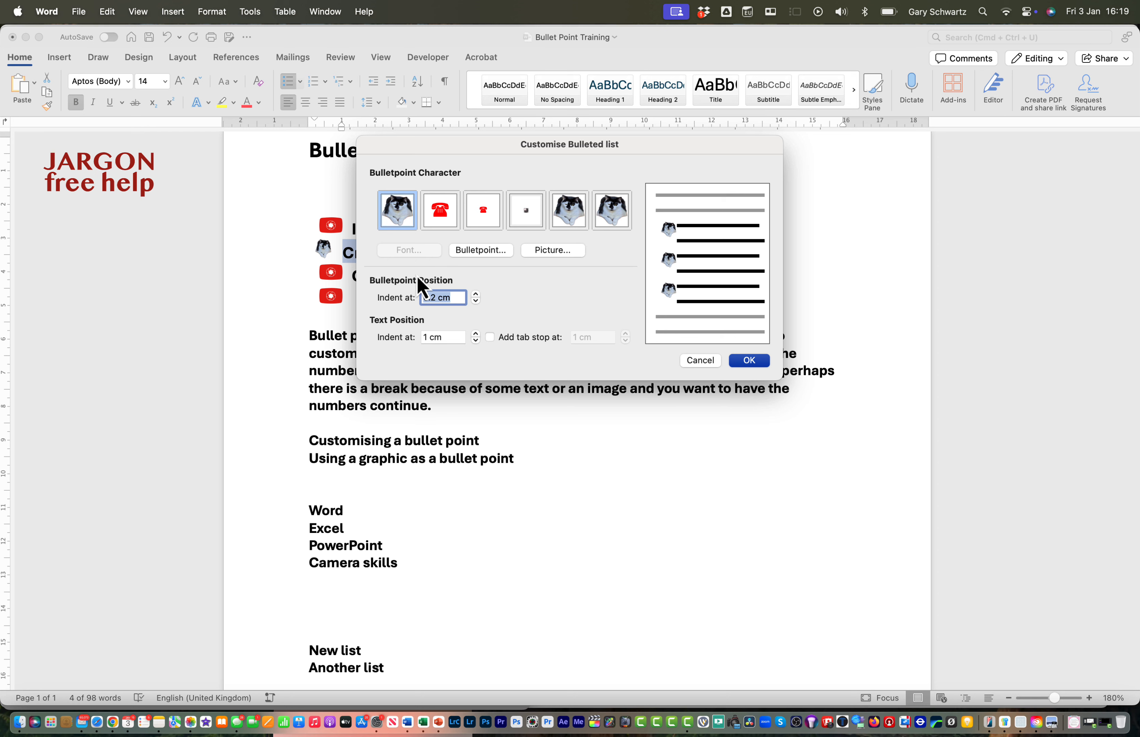
click(710, 364)
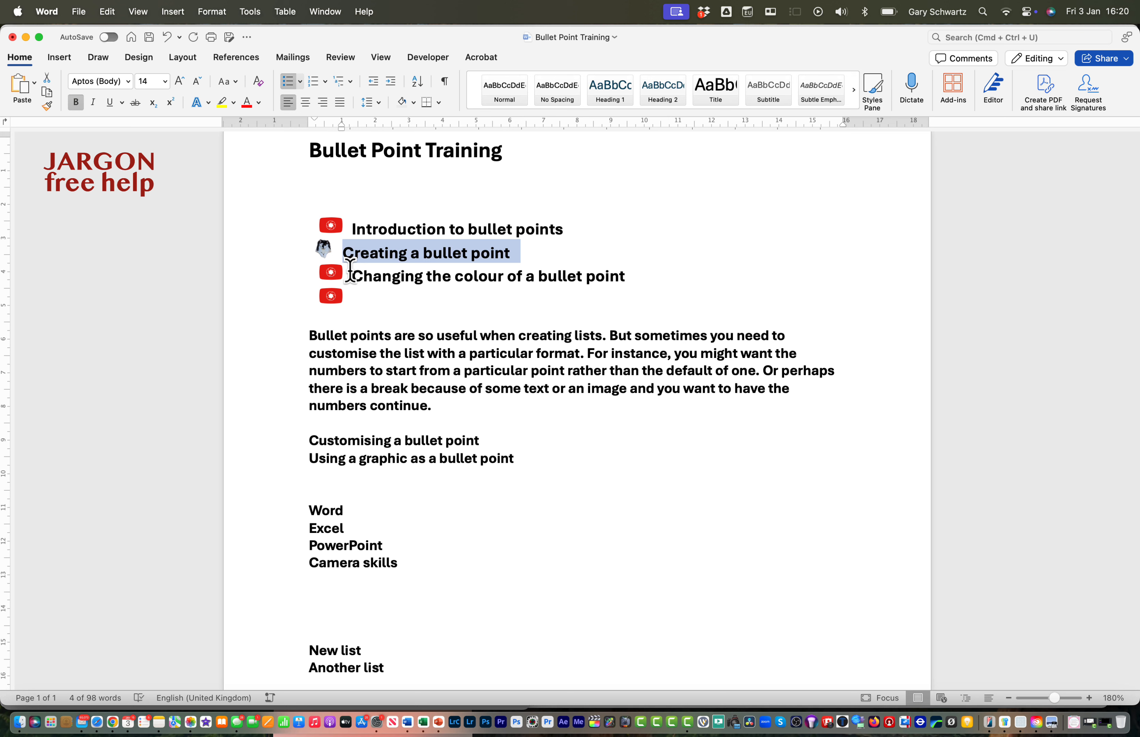
click(373, 263)
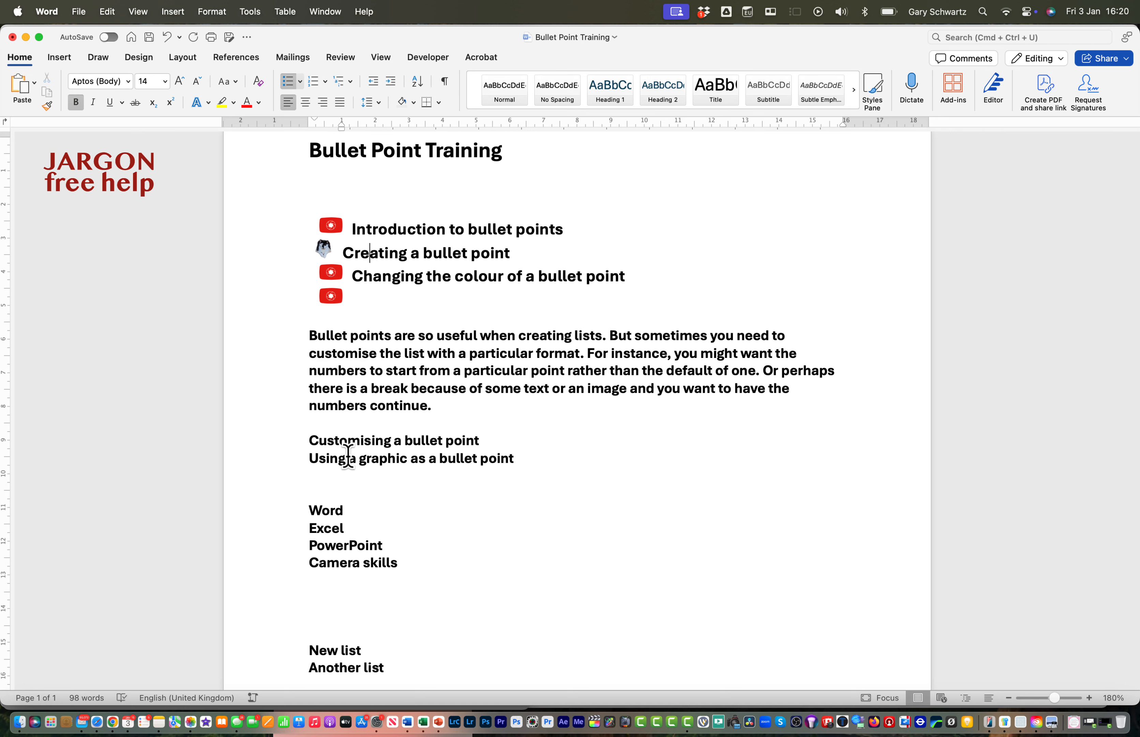
Apply default numbering to the four lines from "Word" to "Camera skills"
scroll(402, 460, down, 3)
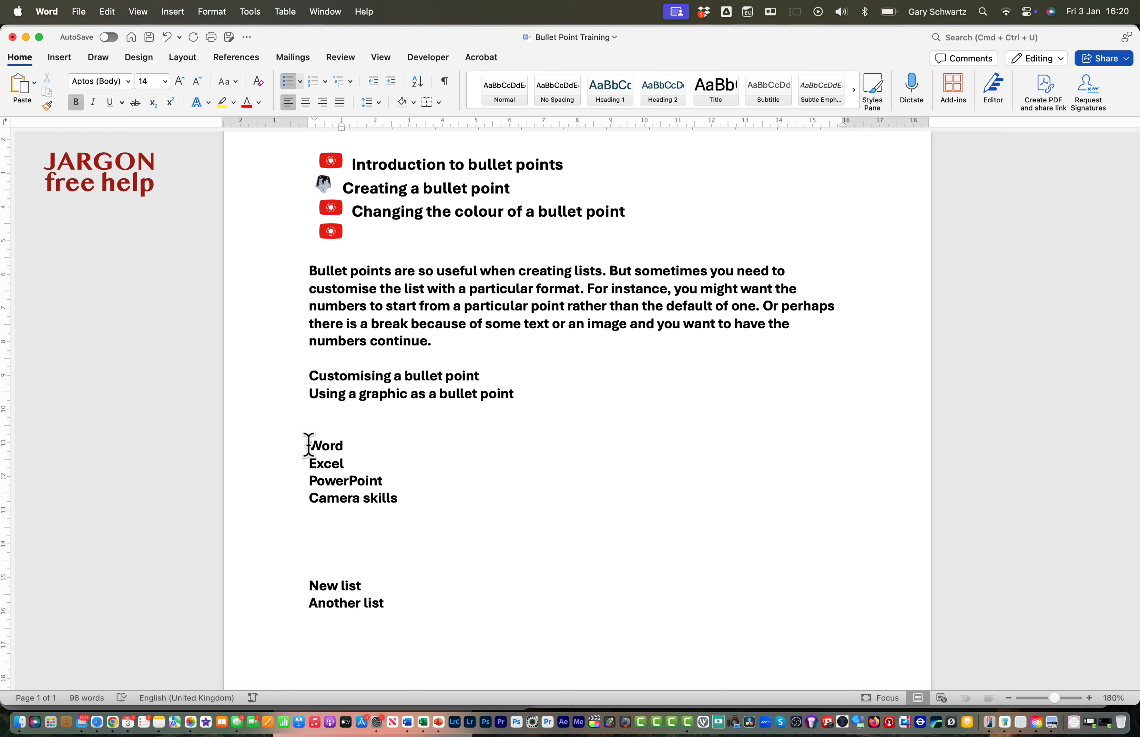
drag(309, 444, 423, 495)
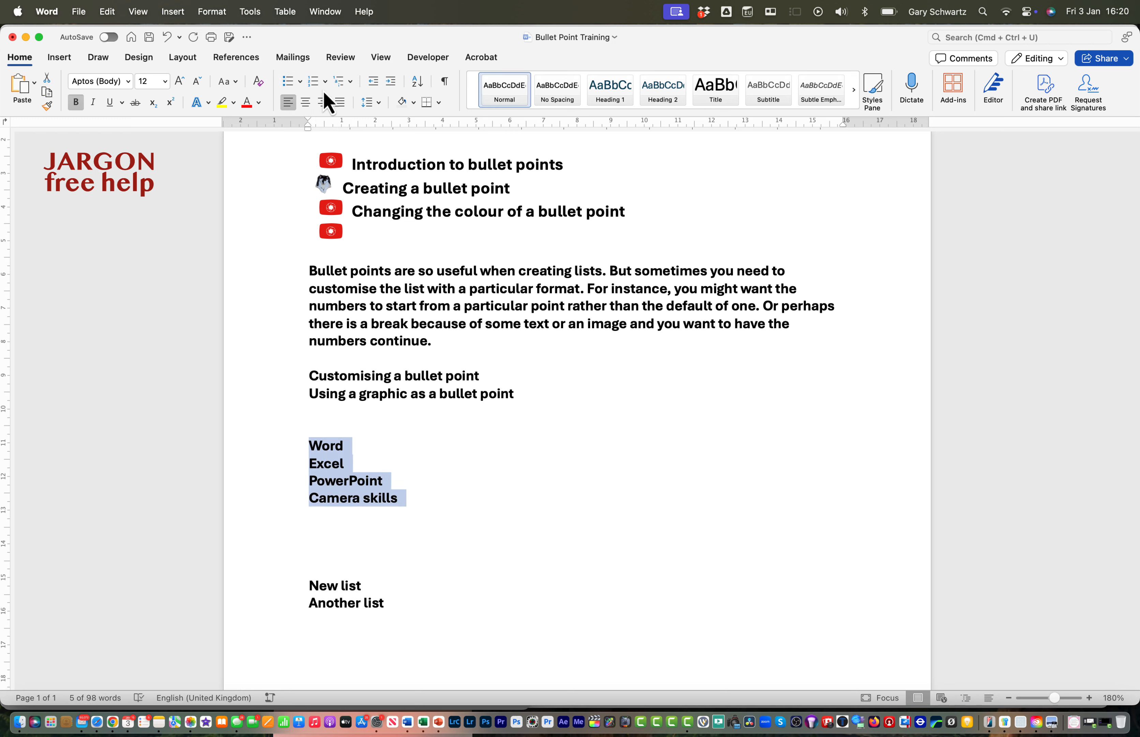
click(314, 82)
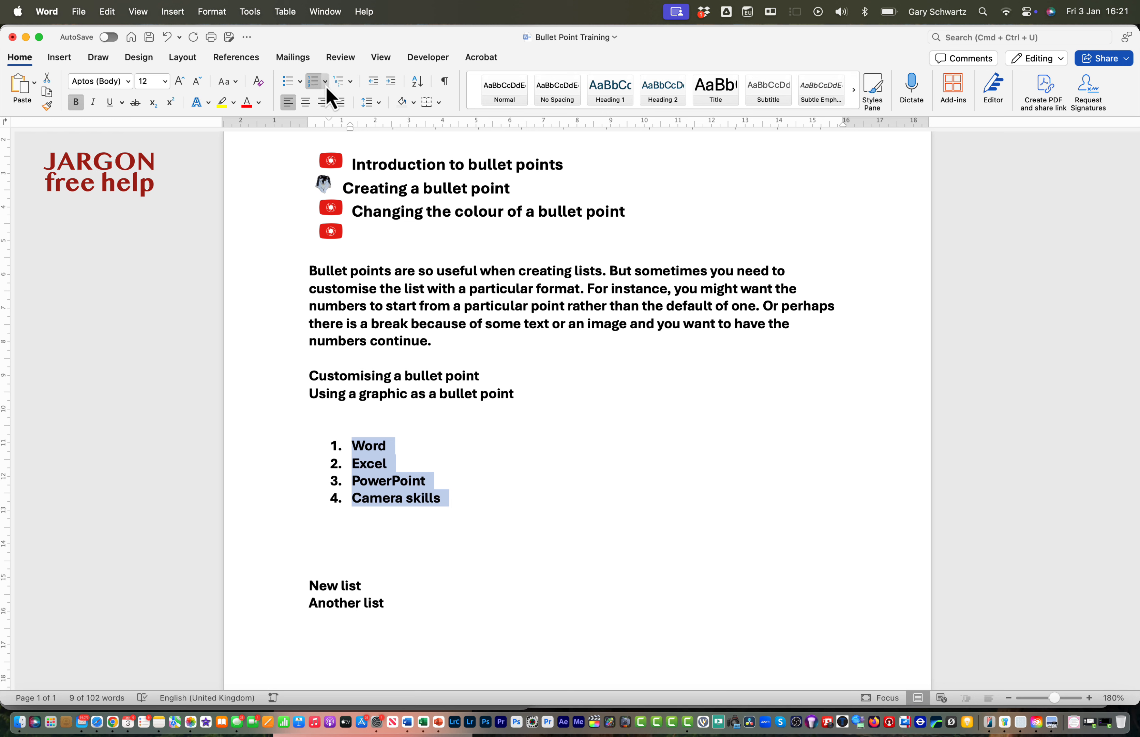
Define a new number format for the four-item list, with its numbers in red American Typewriter
click(325, 85)
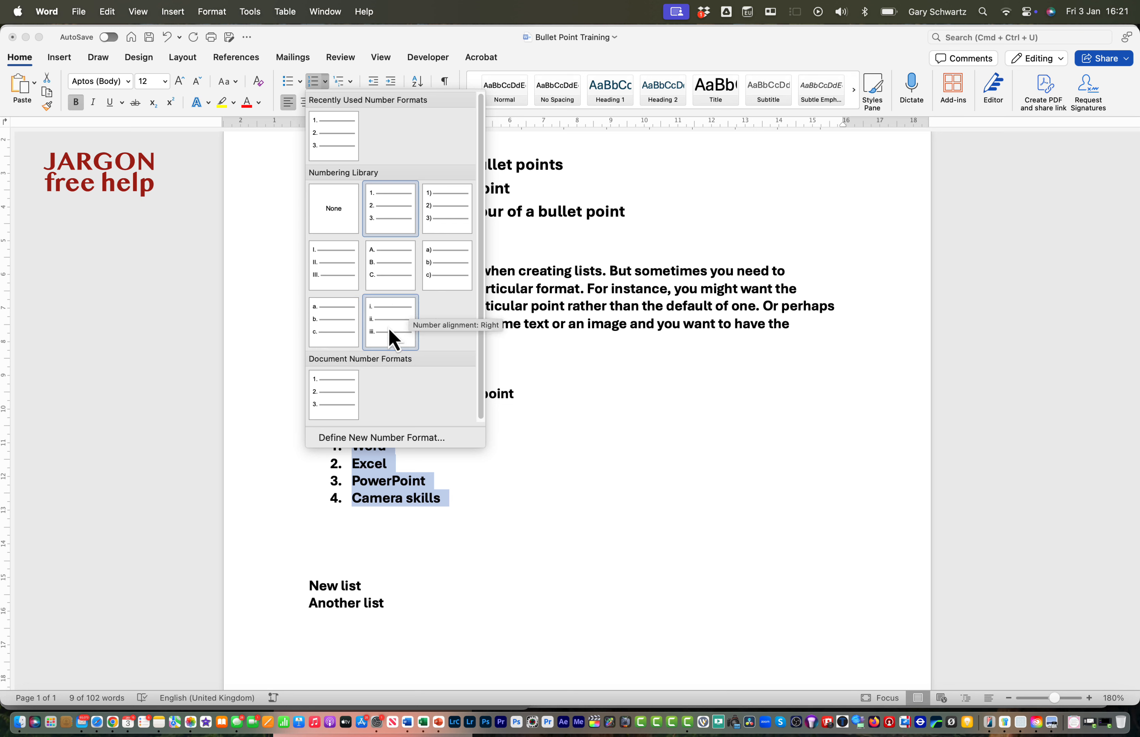
click(379, 438)
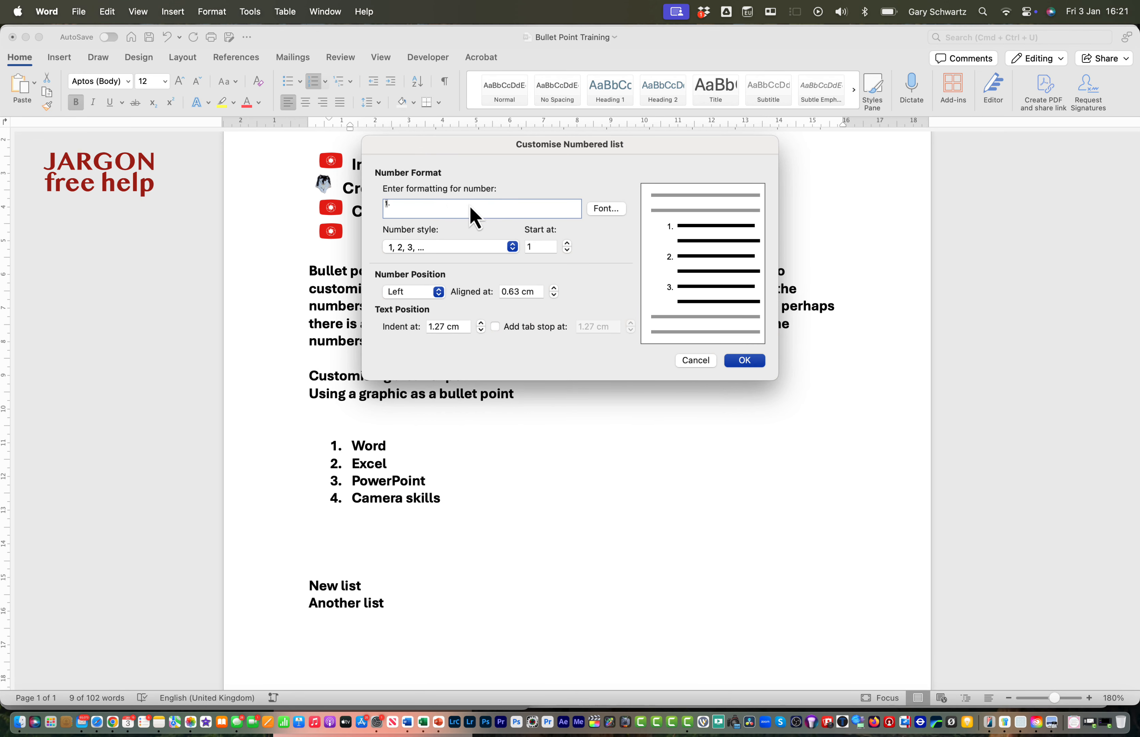
click(612, 211)
click(511, 162)
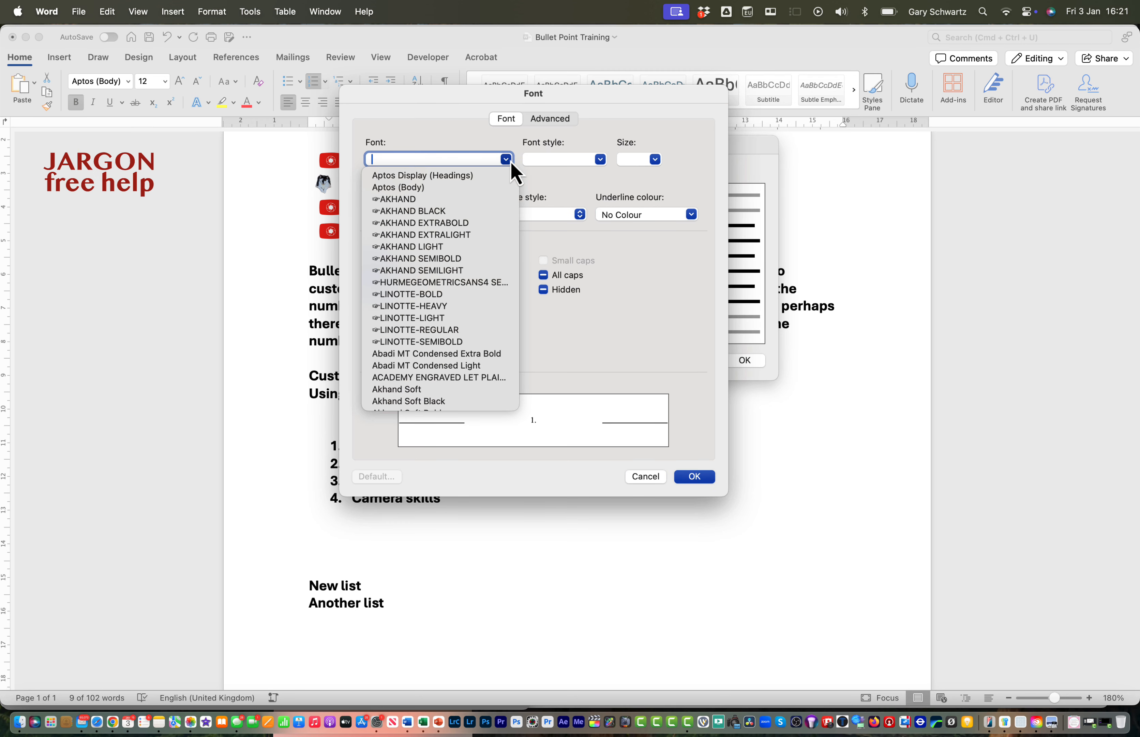
scroll(428, 300, down, 5)
scroll(427, 299, down, 3)
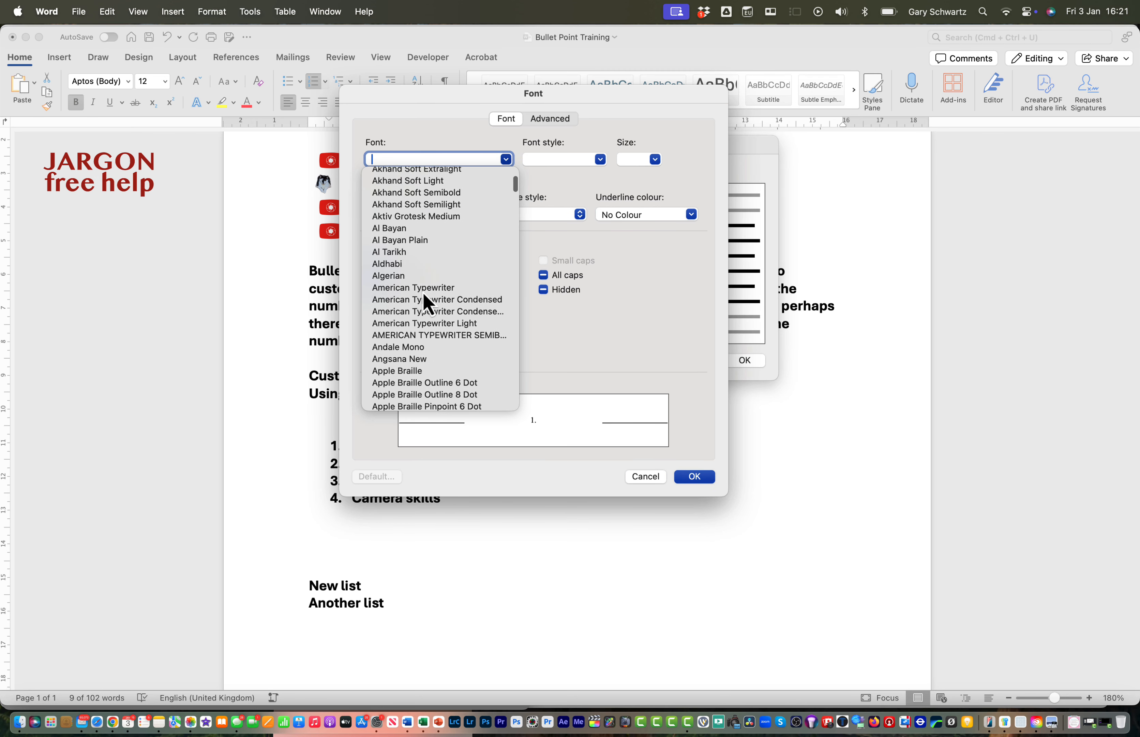
click(427, 299)
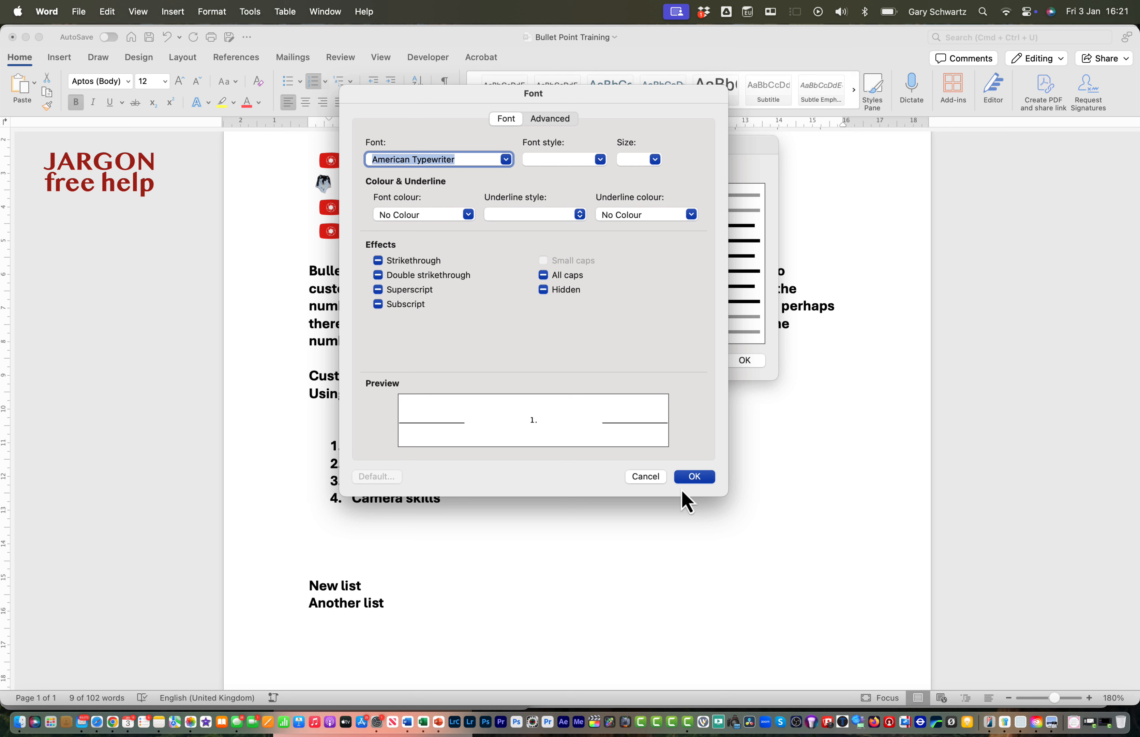
click(467, 215)
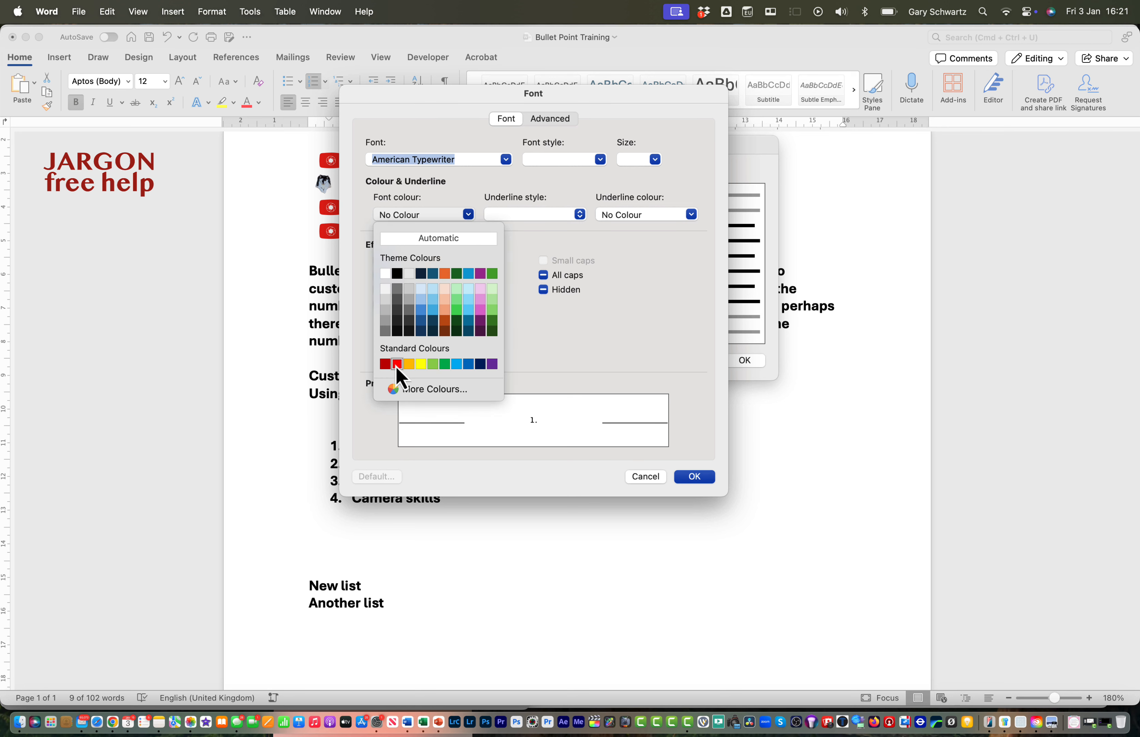
click(396, 364)
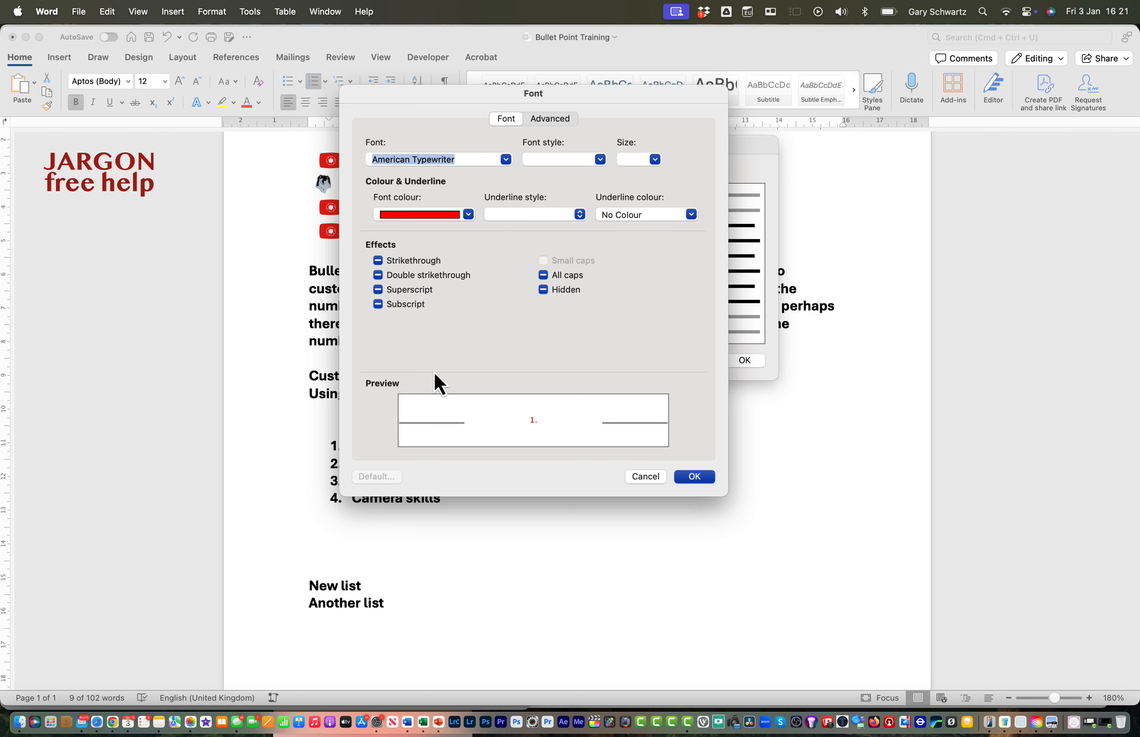
click(693, 477)
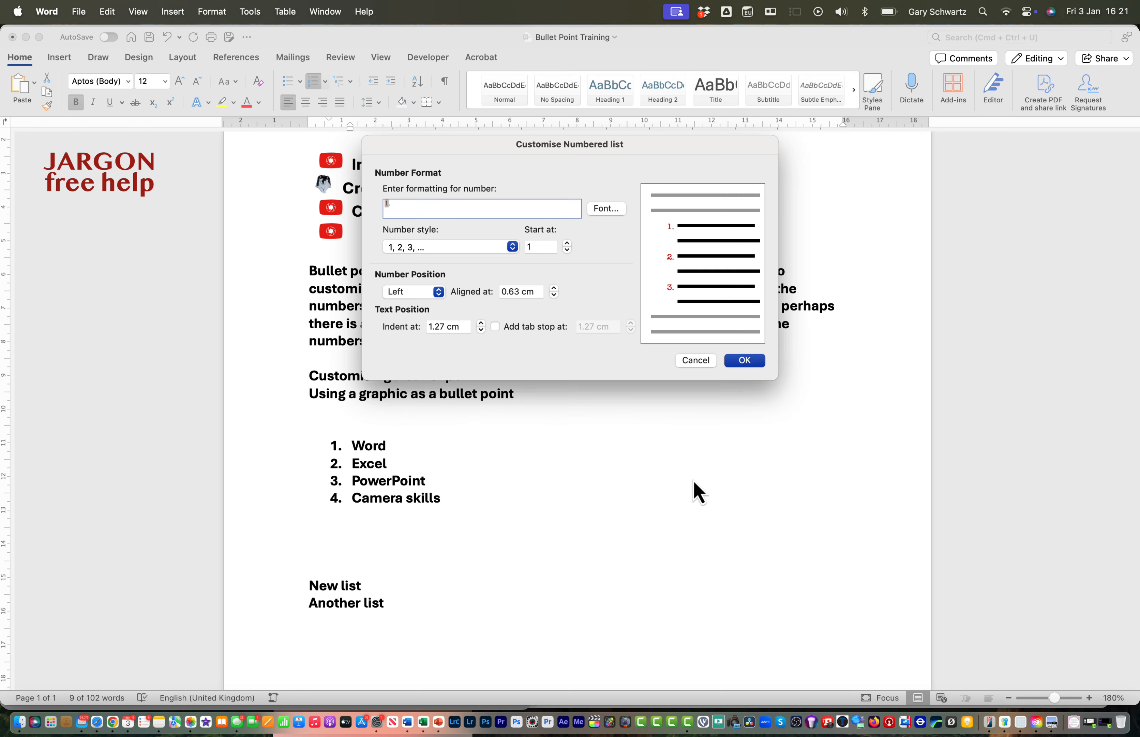
Keep the 1, 2, 3 number style and set the list's starting number to 4
click(449, 246)
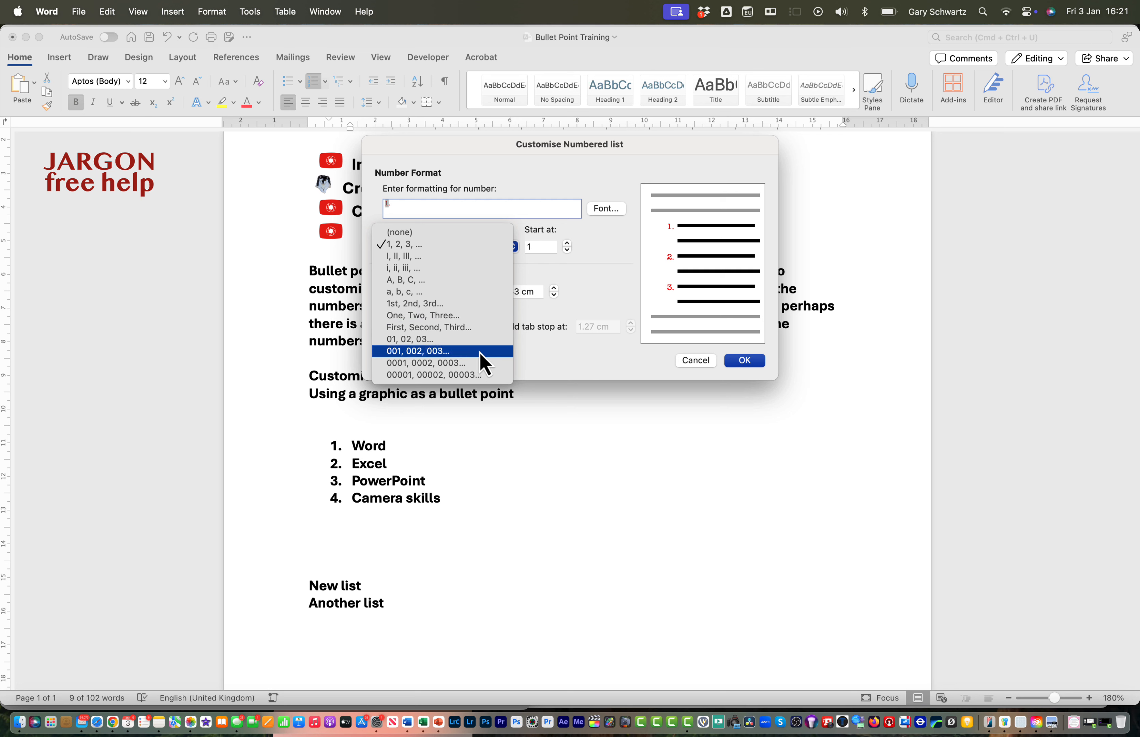
click(624, 252)
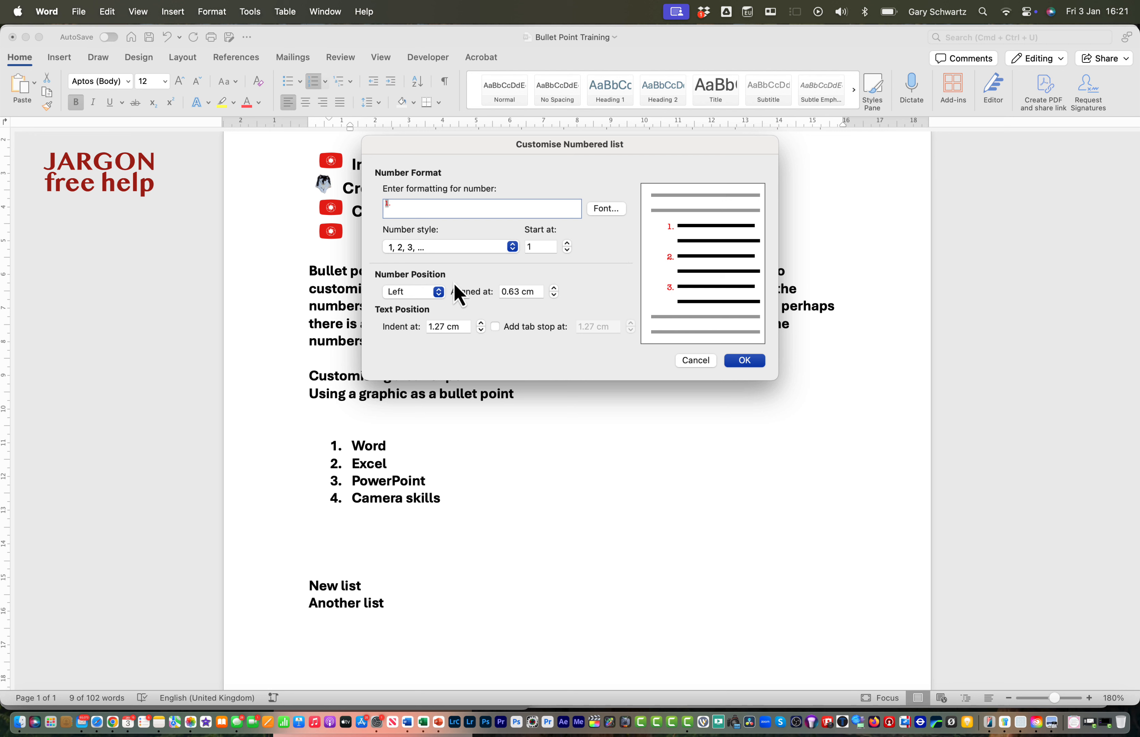
double_click(544, 246)
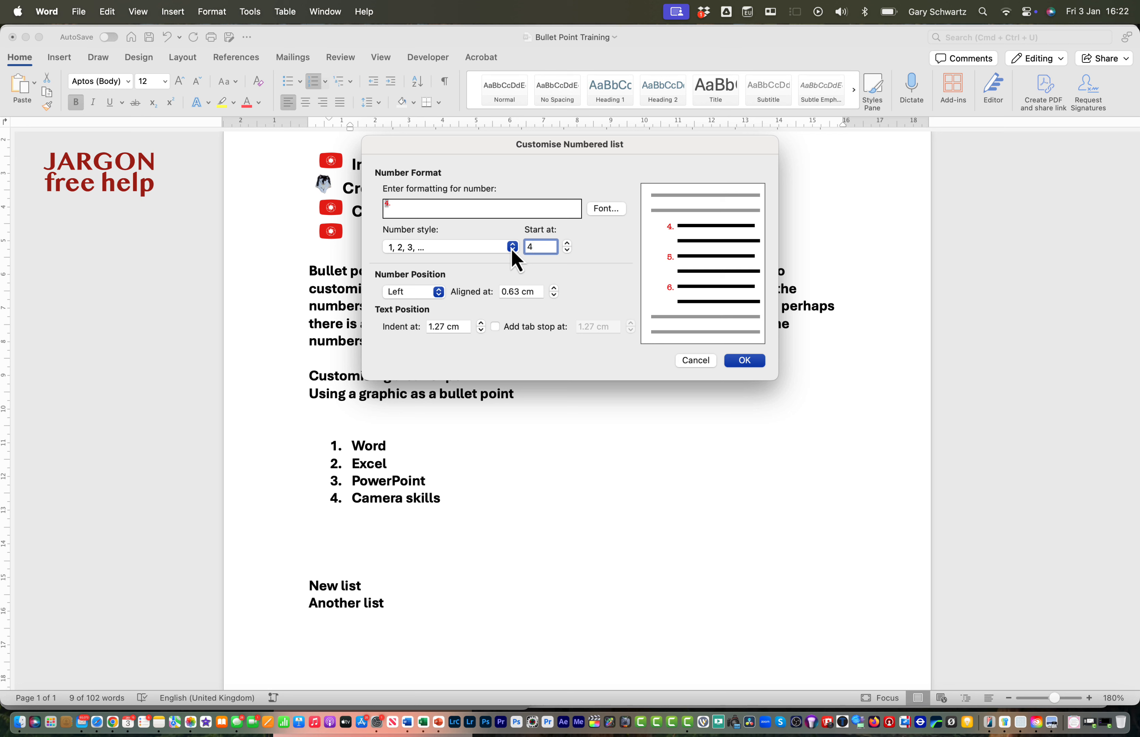
Try the Centred and Right number positions for the list before restoring Left
click(439, 291)
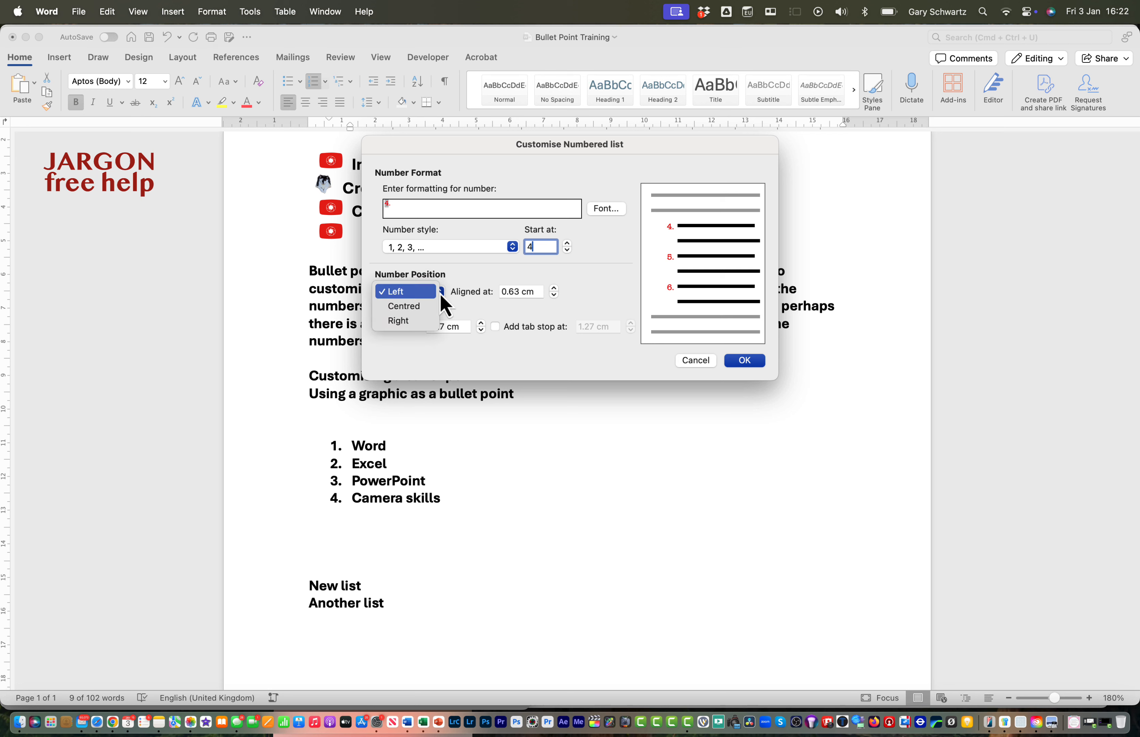
click(429, 307)
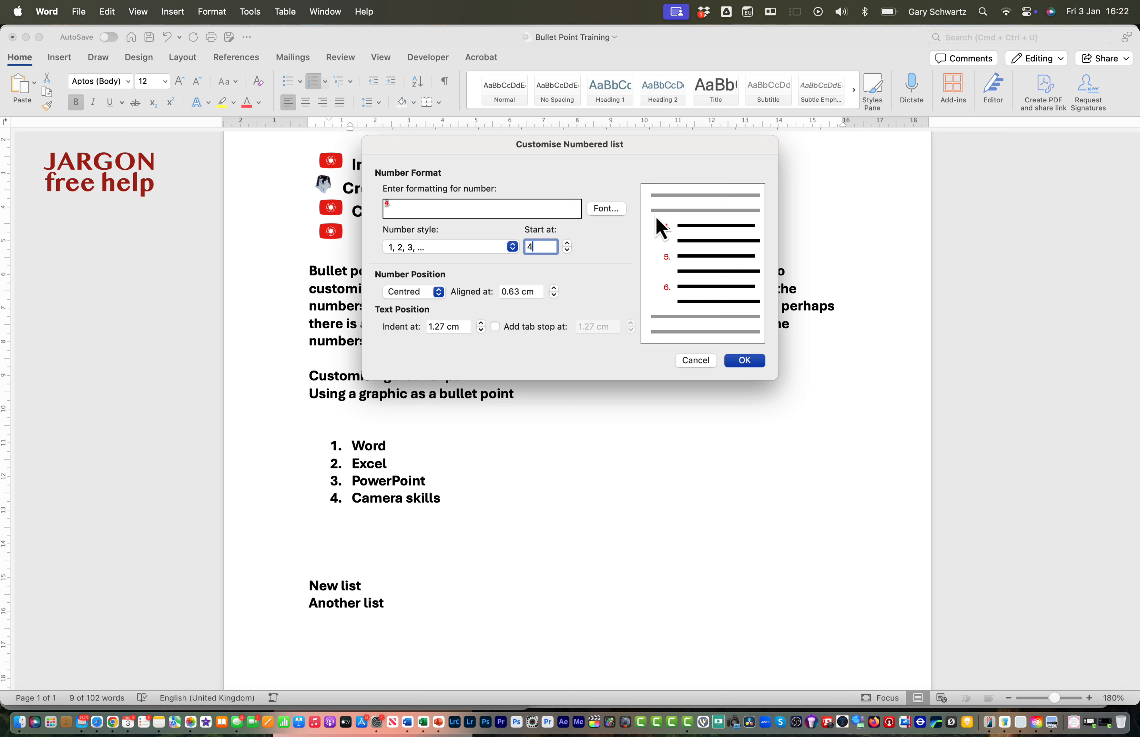
click(439, 294)
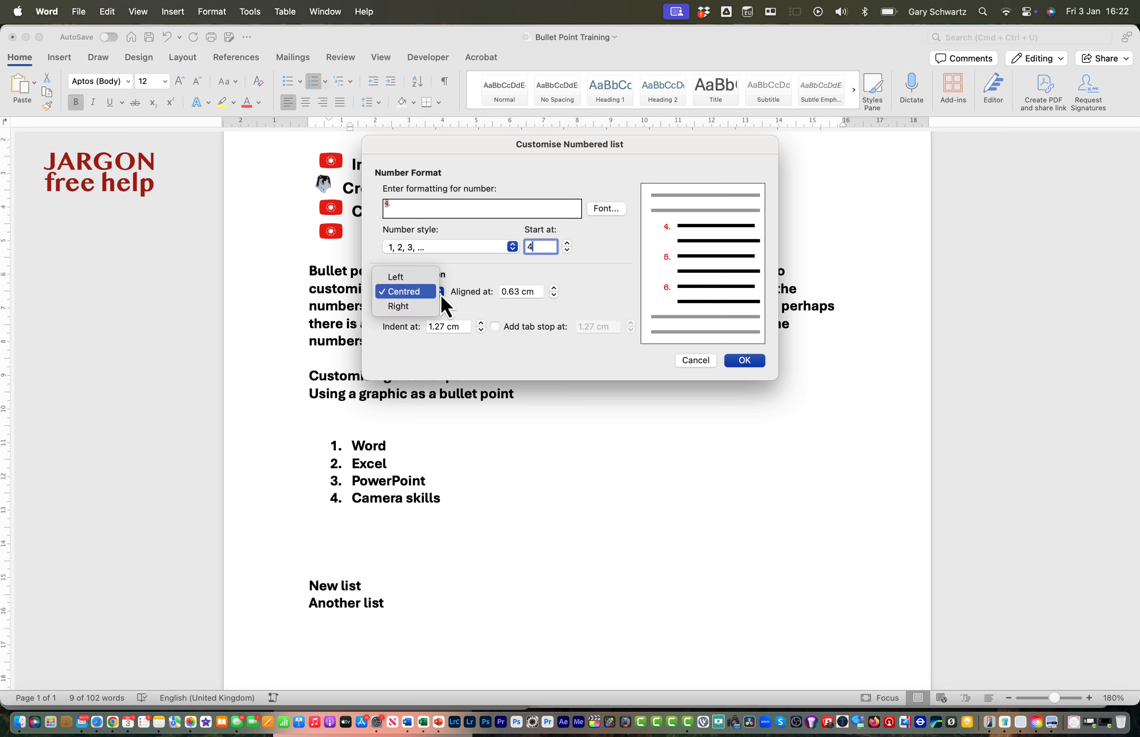
click(431, 308)
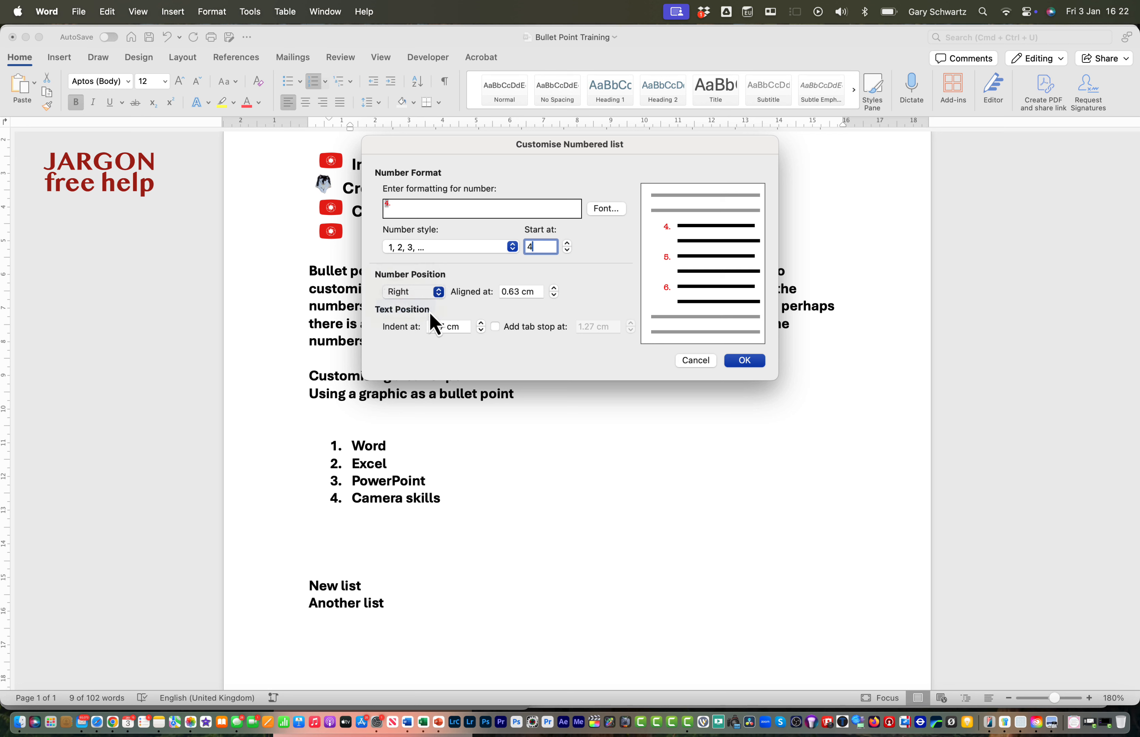
click(440, 293)
click(410, 263)
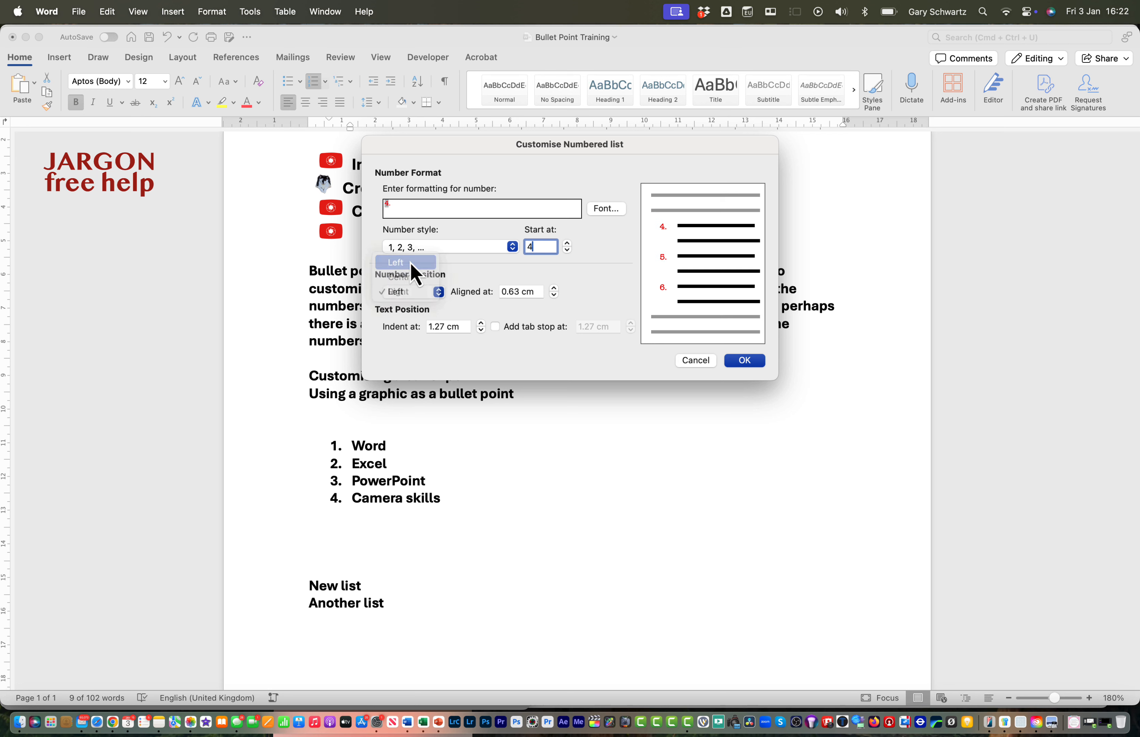
Align the list numbers at 0.6 cm and apply the customised number format
click(555, 288)
click(555, 287)
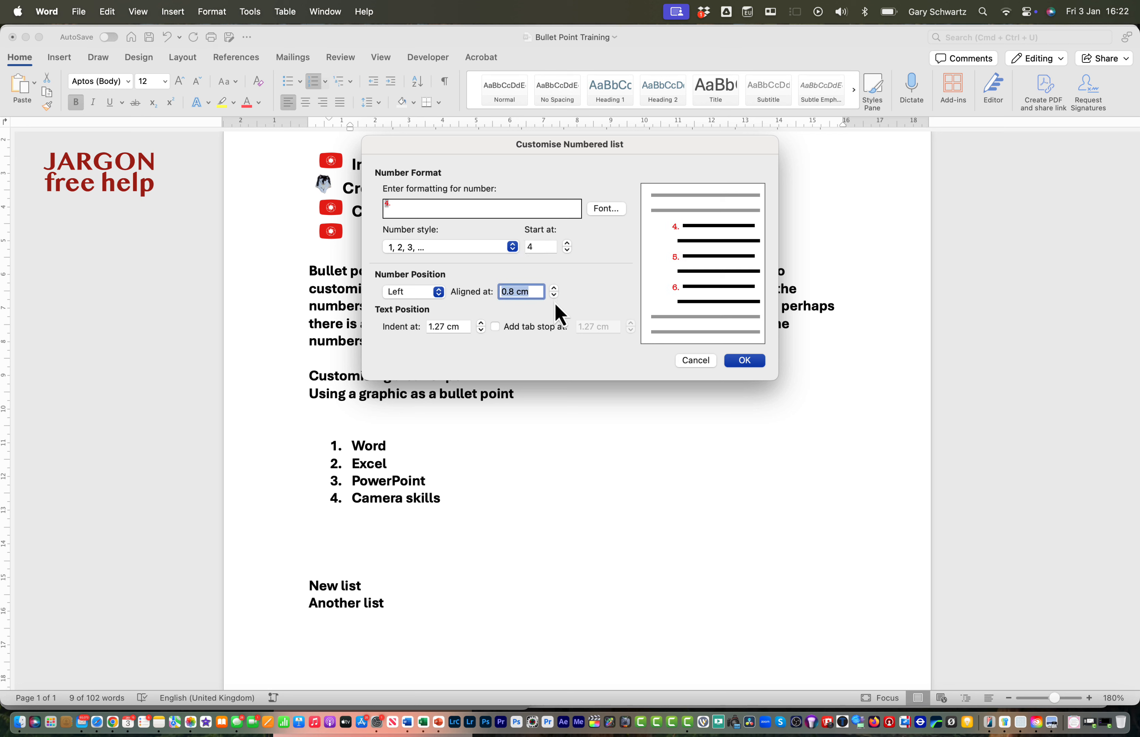
click(555, 296)
click(555, 295)
click(745, 363)
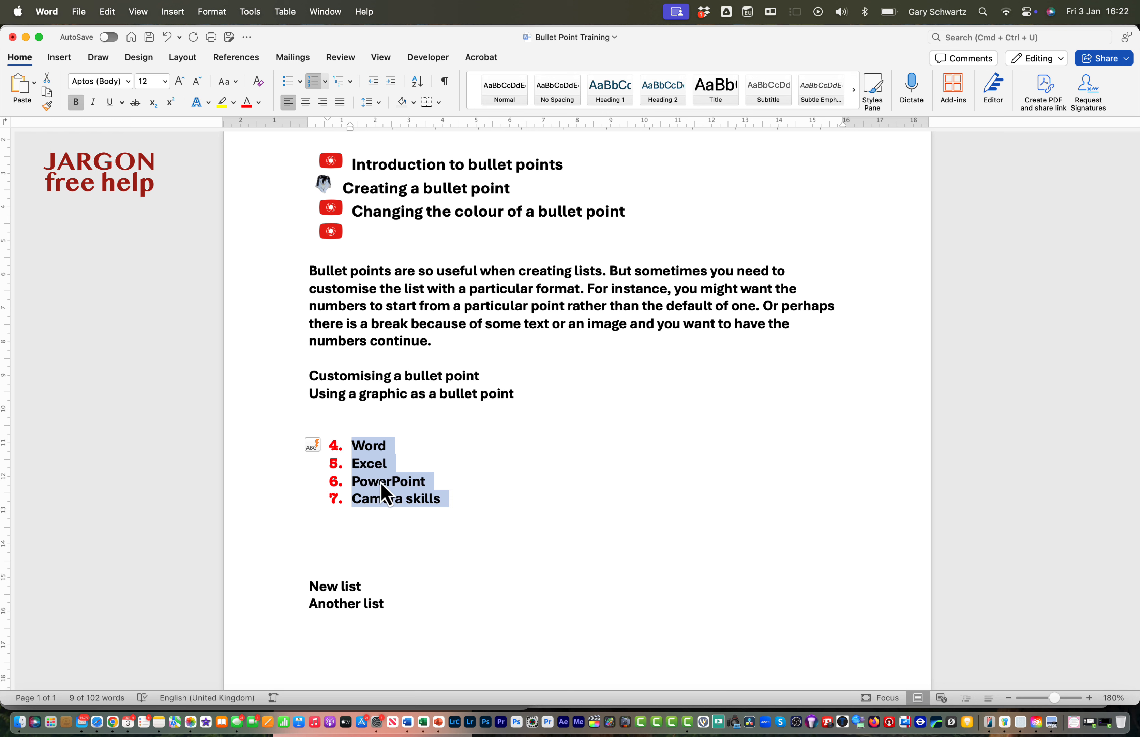
Add an empty numbered item after "Camera skills" and change the whole list's number style to First, Second, Third
click(446, 498)
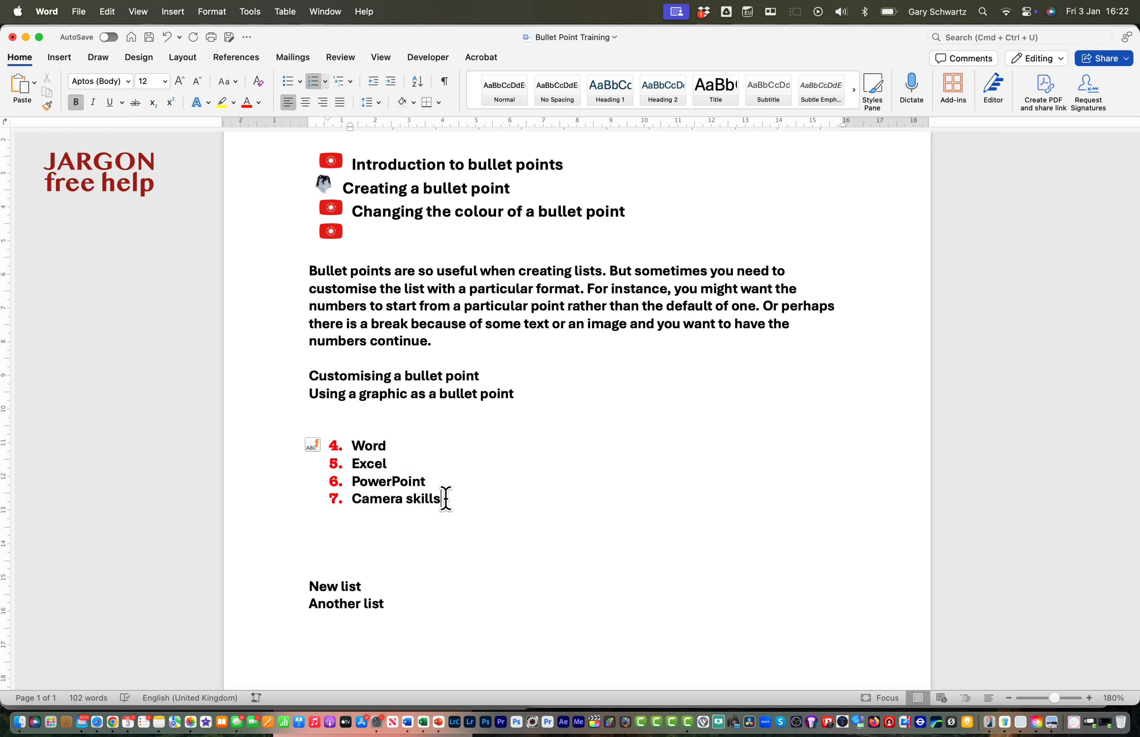
key(Return)
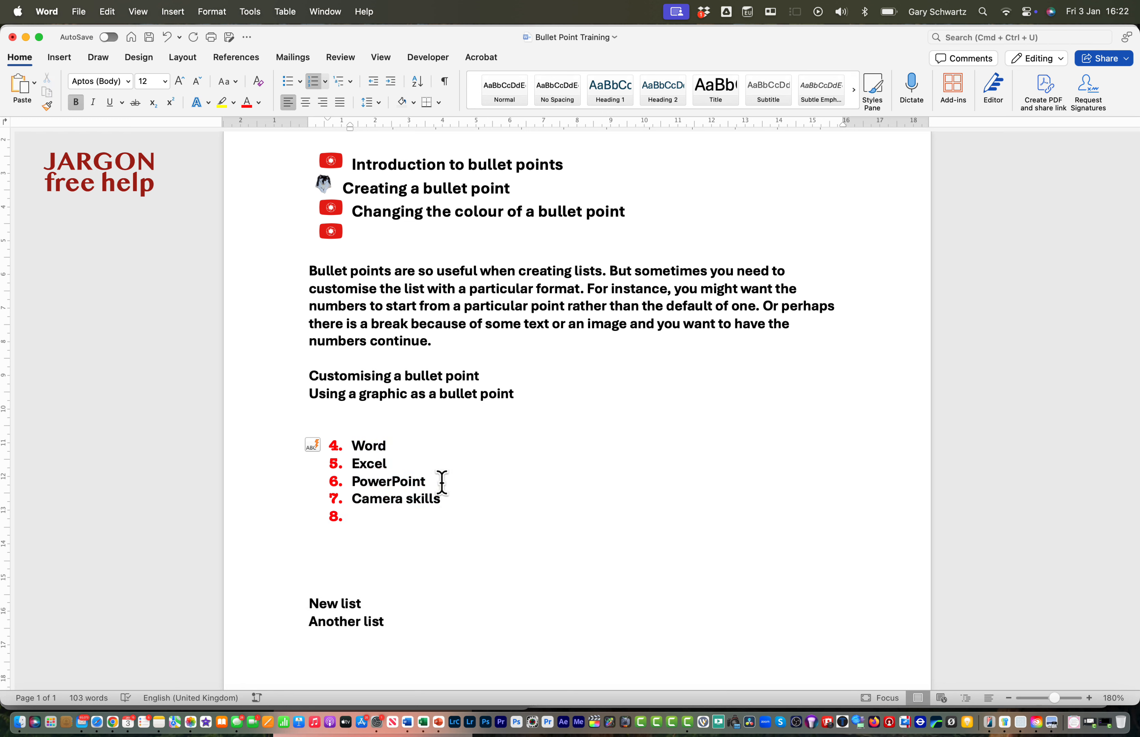
click(348, 446)
shift+click(422, 521)
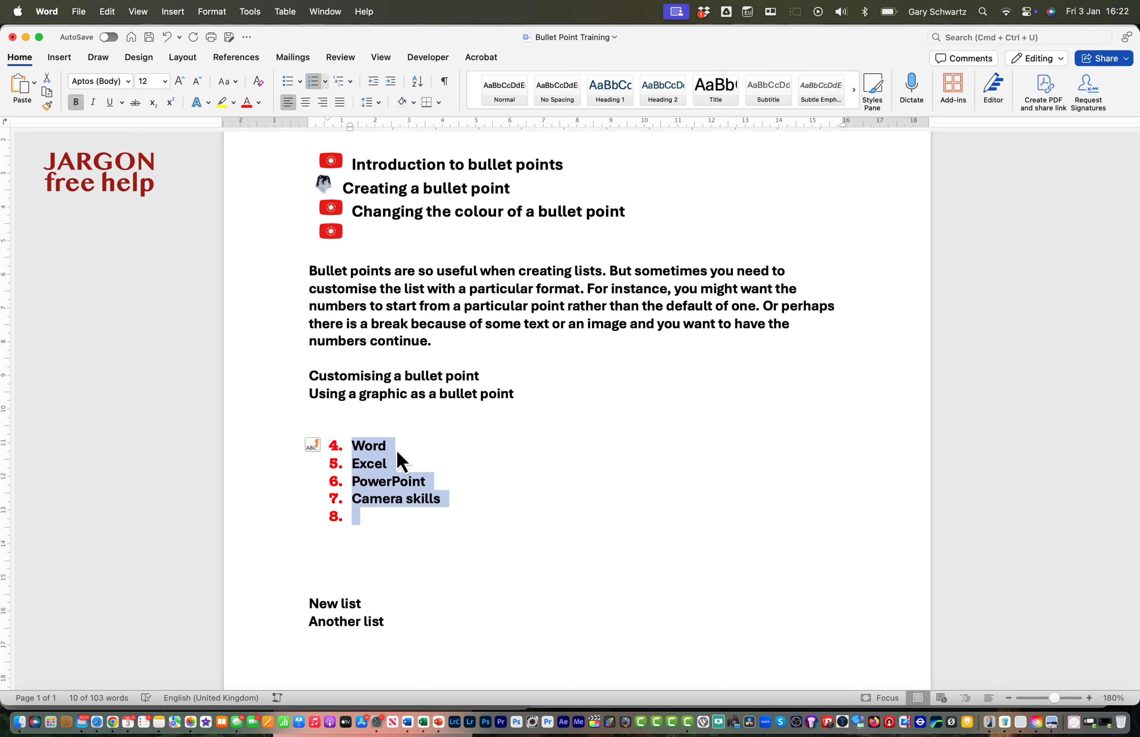
click(325, 83)
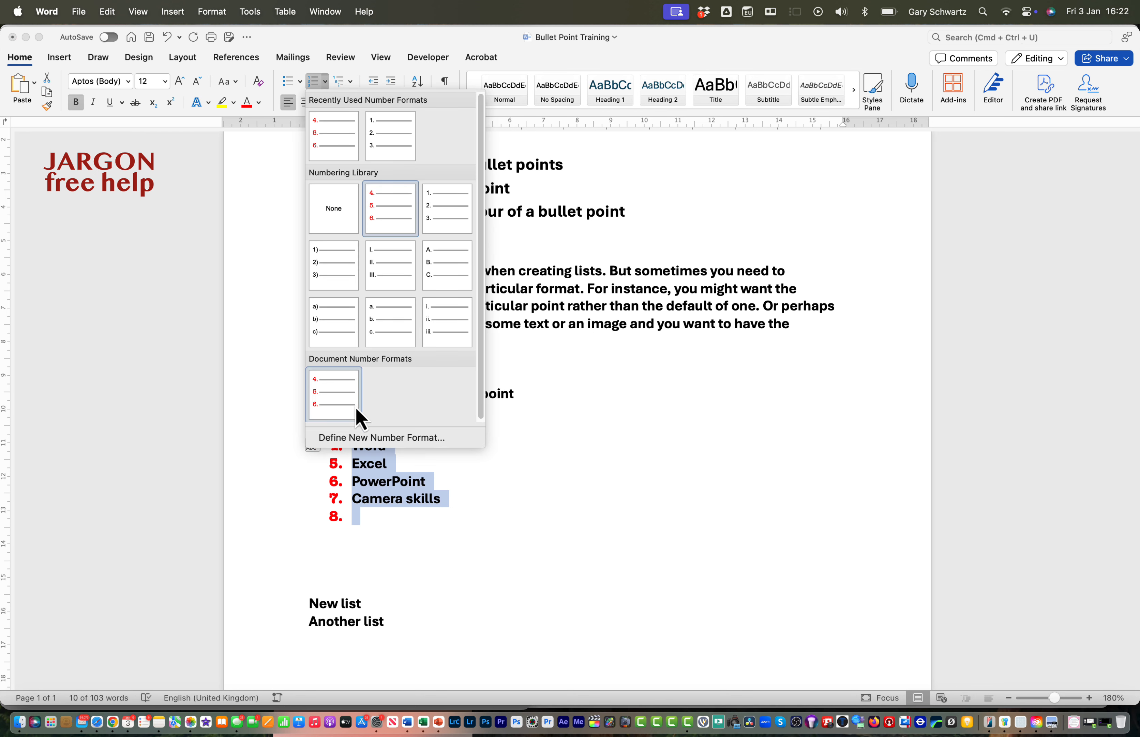
click(359, 437)
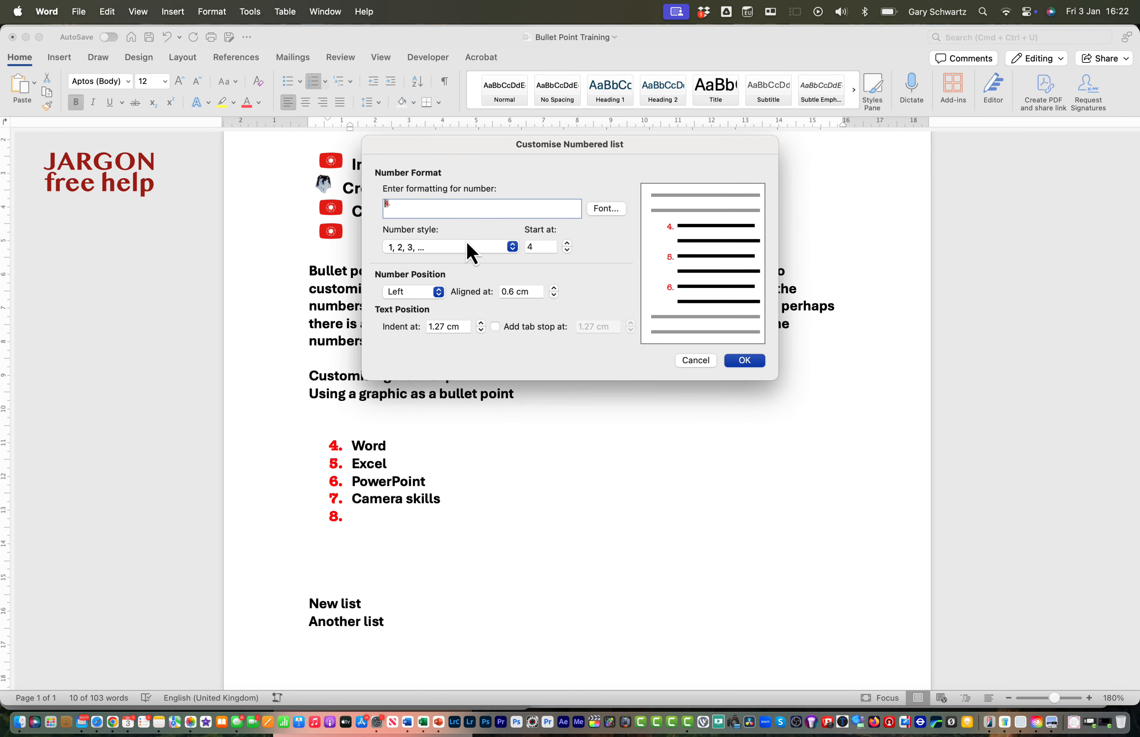
click(465, 248)
click(446, 326)
key(Return)
Recreate the empty item after "Camera skills", fill it with "Another one", and add another empty numbered item below
key(BackSpace)
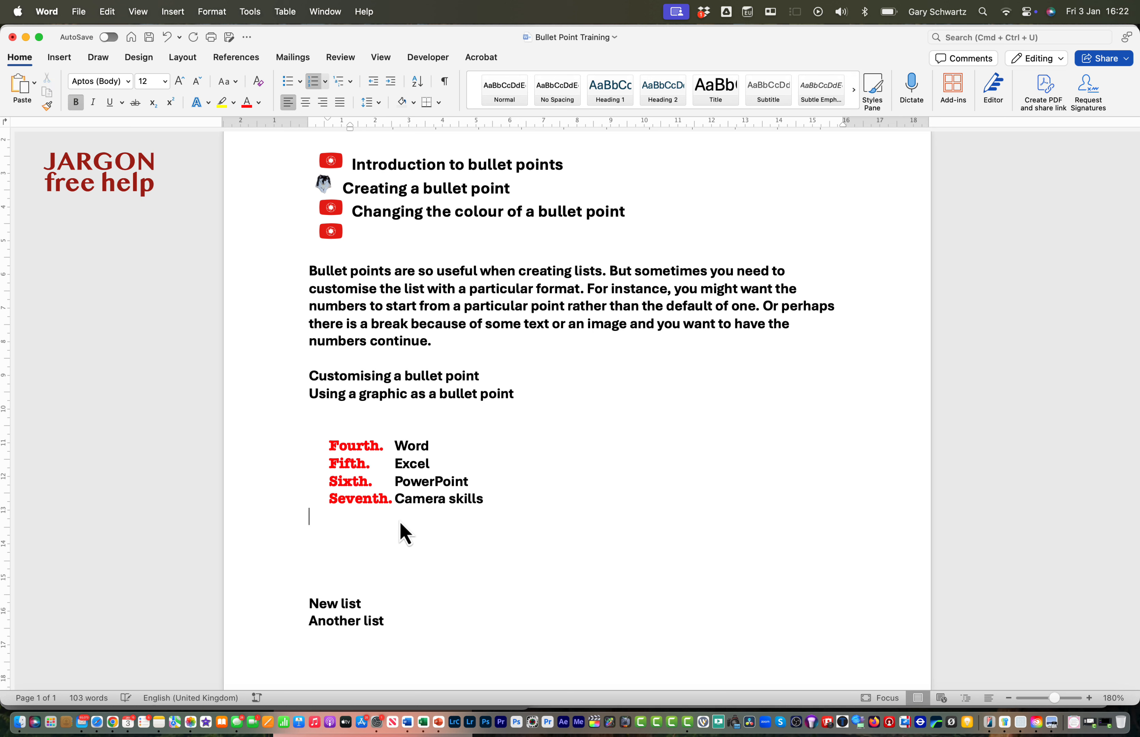
key(BackSpace)
key(Return)
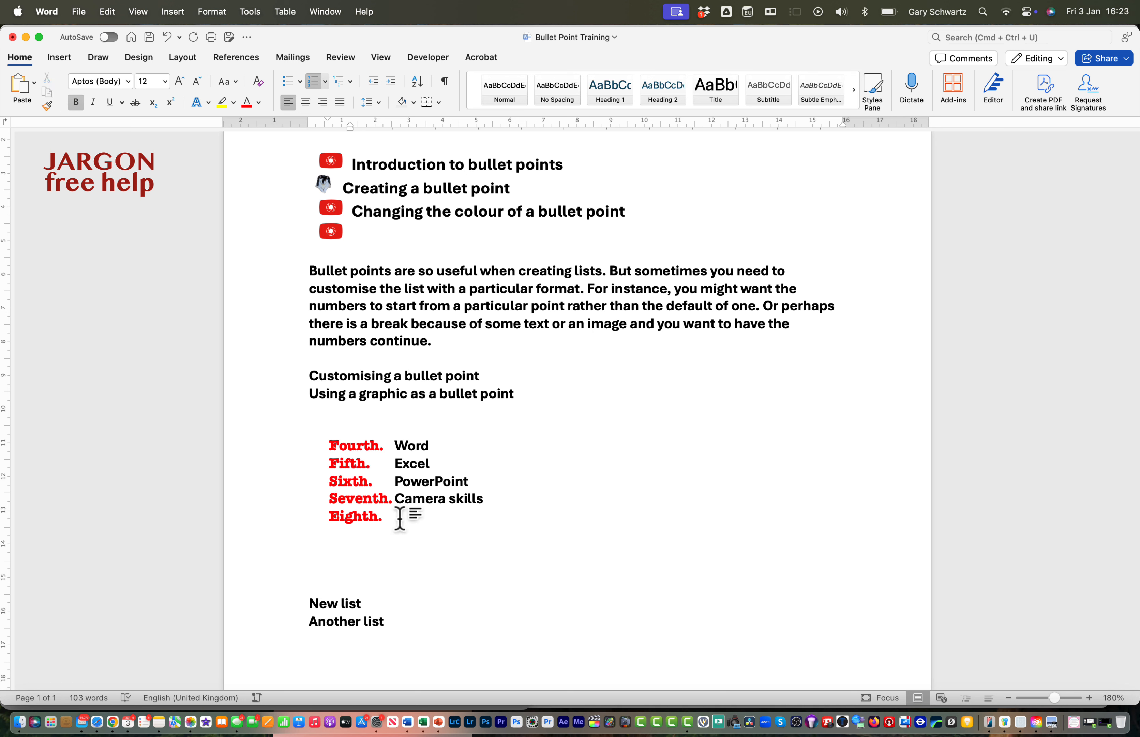
text(Another one)
key(Return)
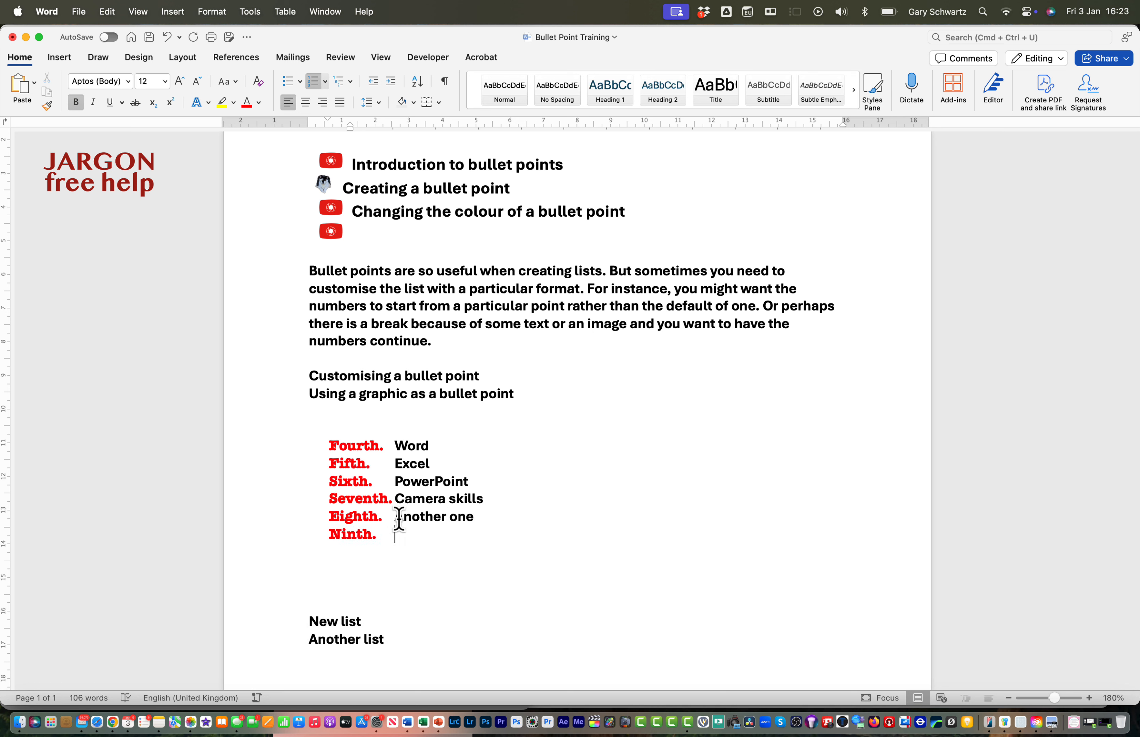